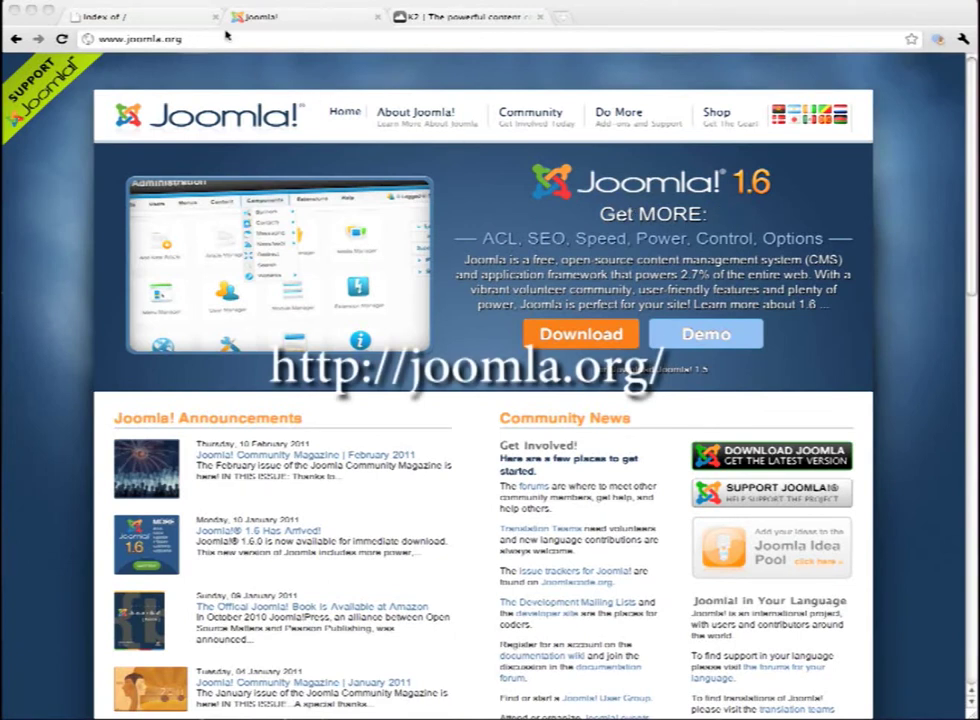
Open lillypot.com's cPanel in a new tab by appending /cpanel to the site address
left_click(153, 20)
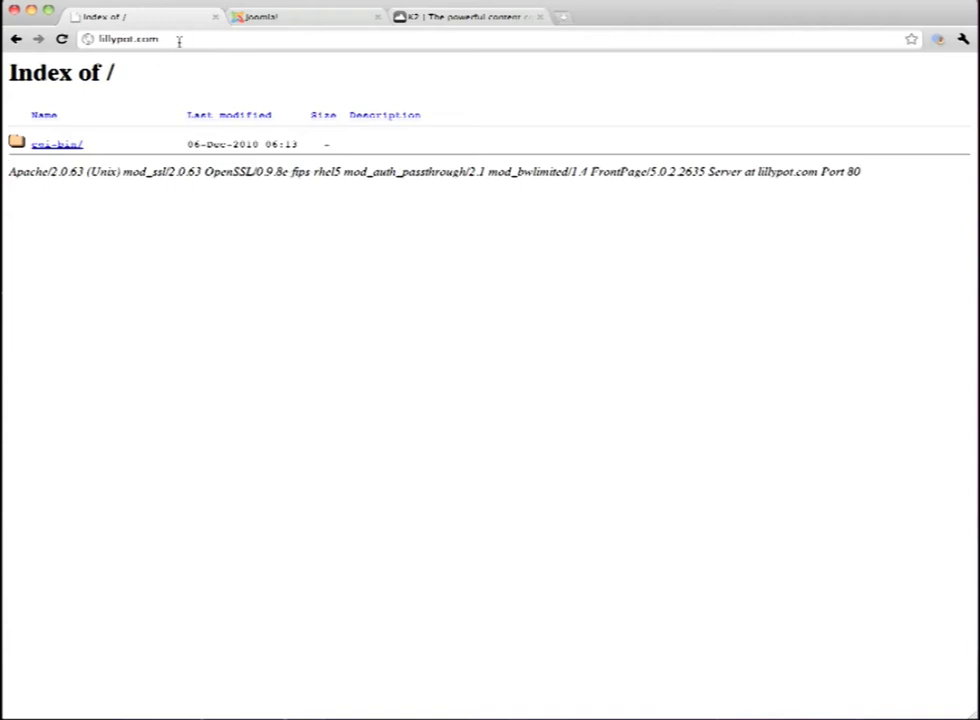
left_click(190, 40)
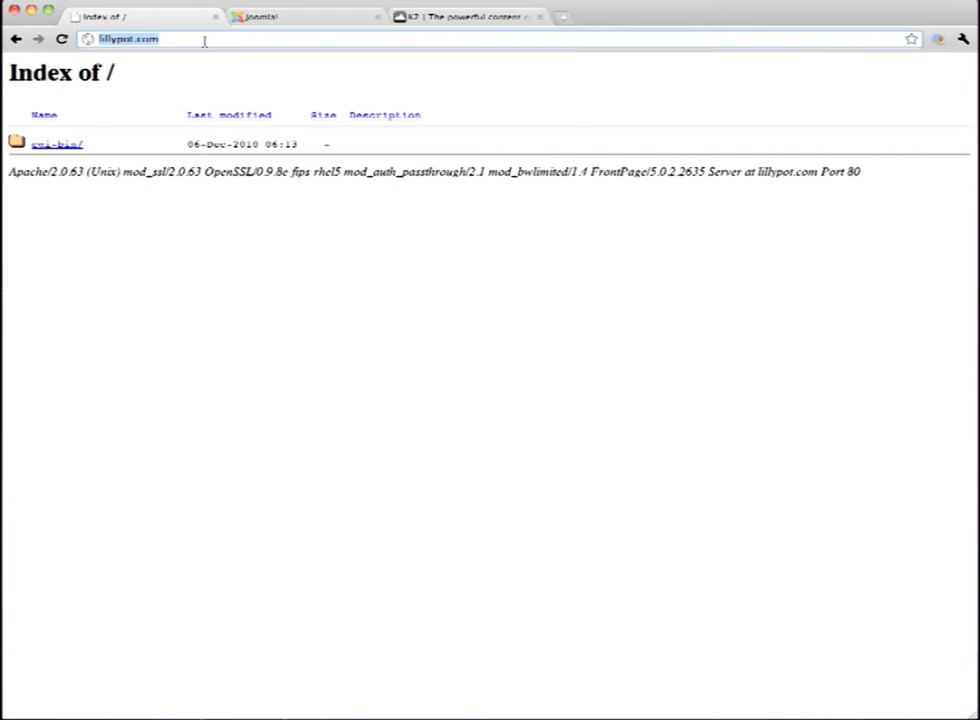
key("ctrl+c")
key("ctrl+t")
key("ctrl+v")
type("c")
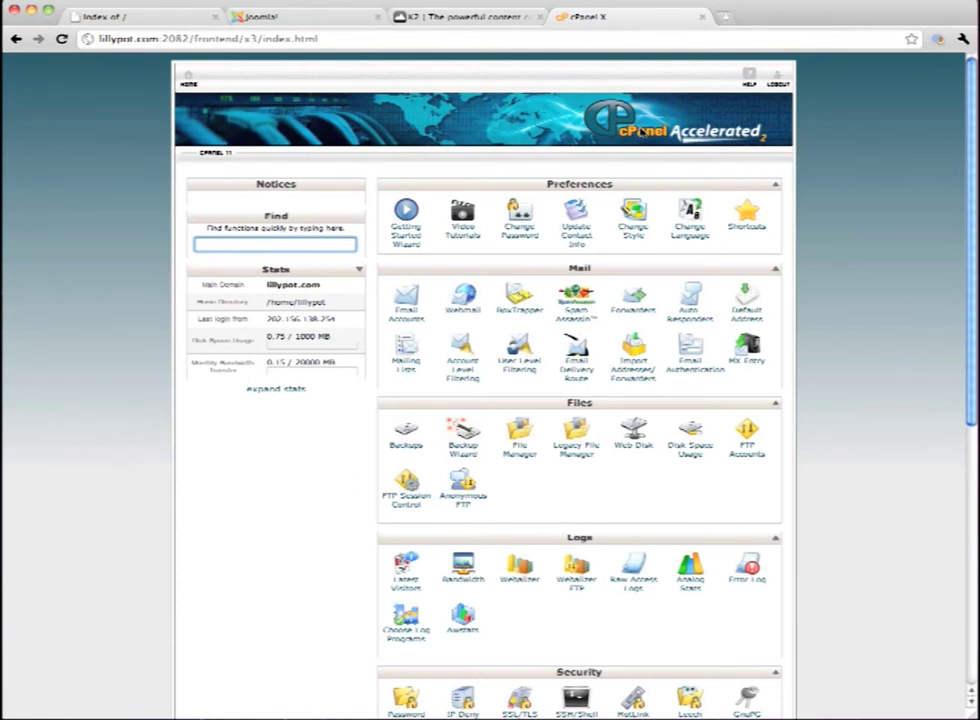
scroll(547, 350, "down", 3)
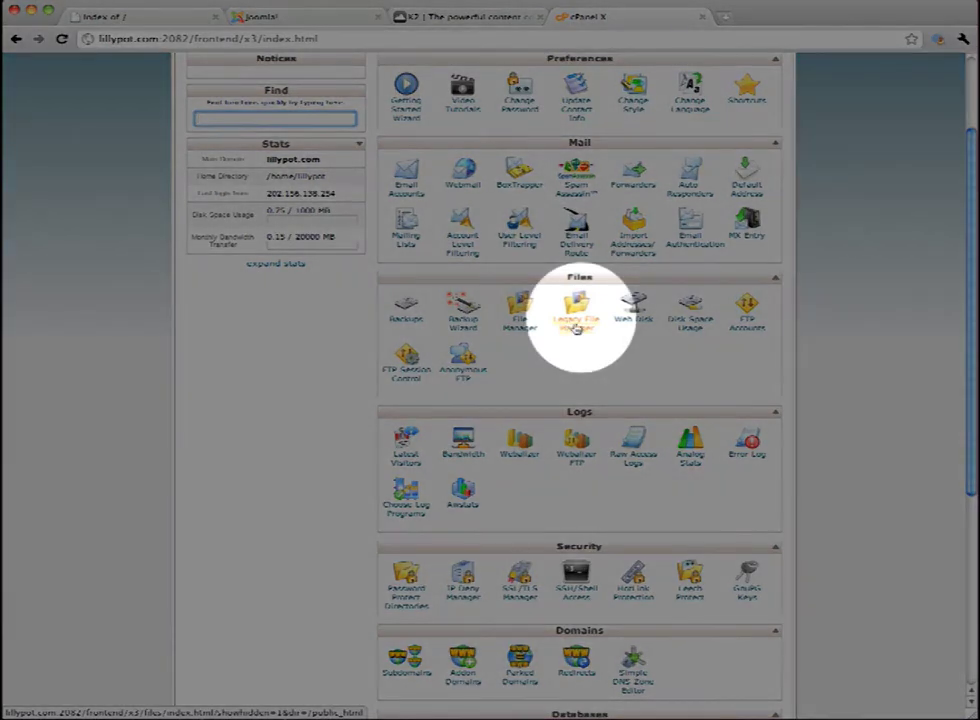
Upload the Joomla package zip into public_html with Legacy File Manager, showing hidden files
left_click(576, 326)
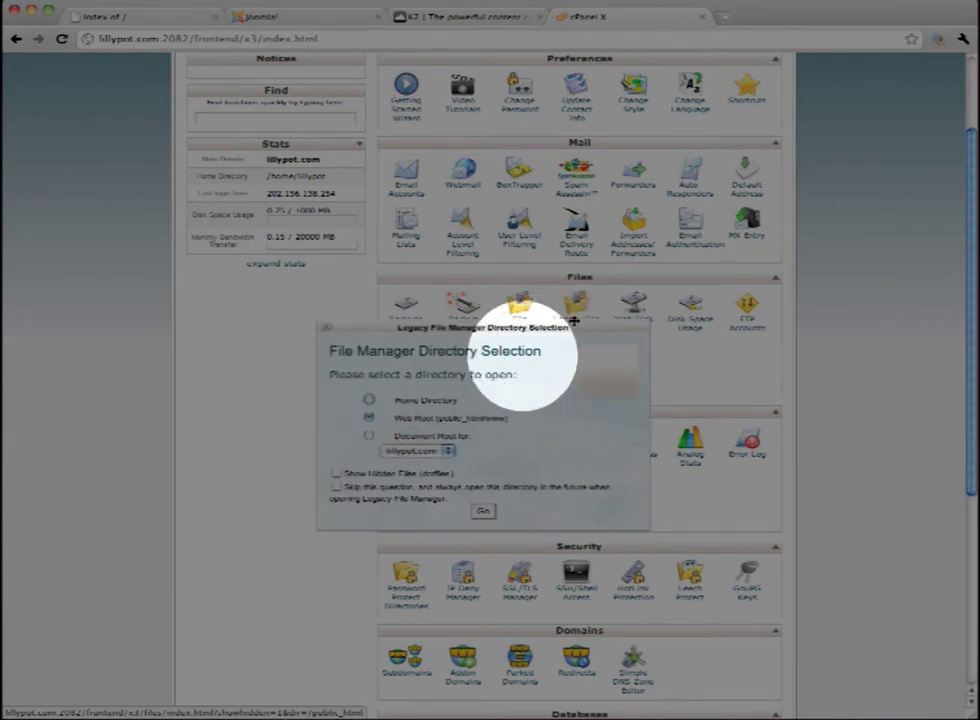
left_click(336, 473)
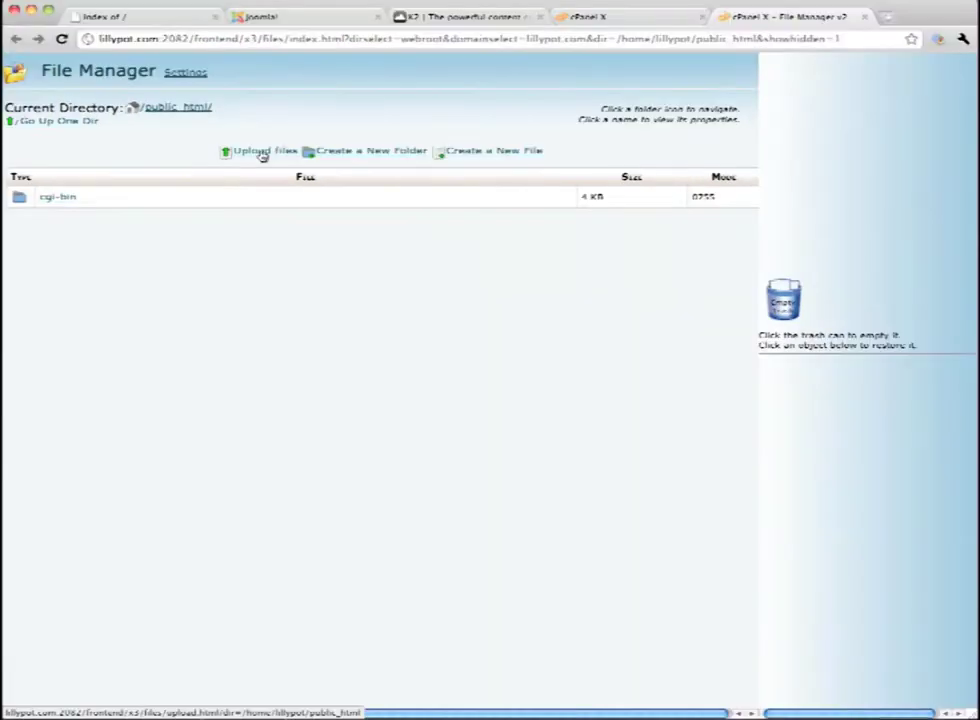
left_click(262, 152)
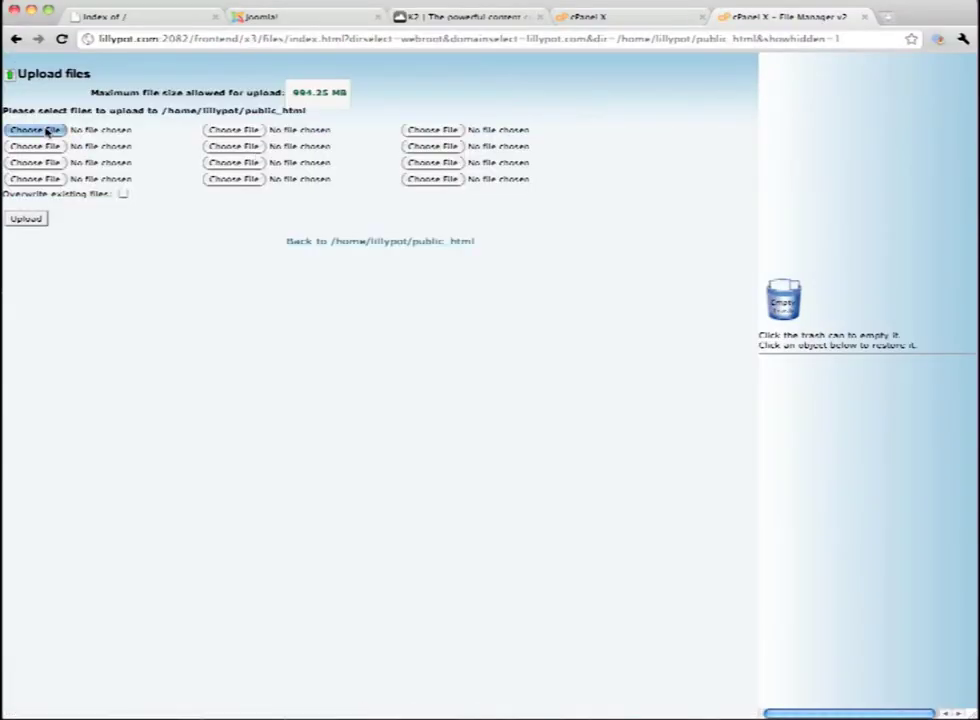
left_click(47, 131)
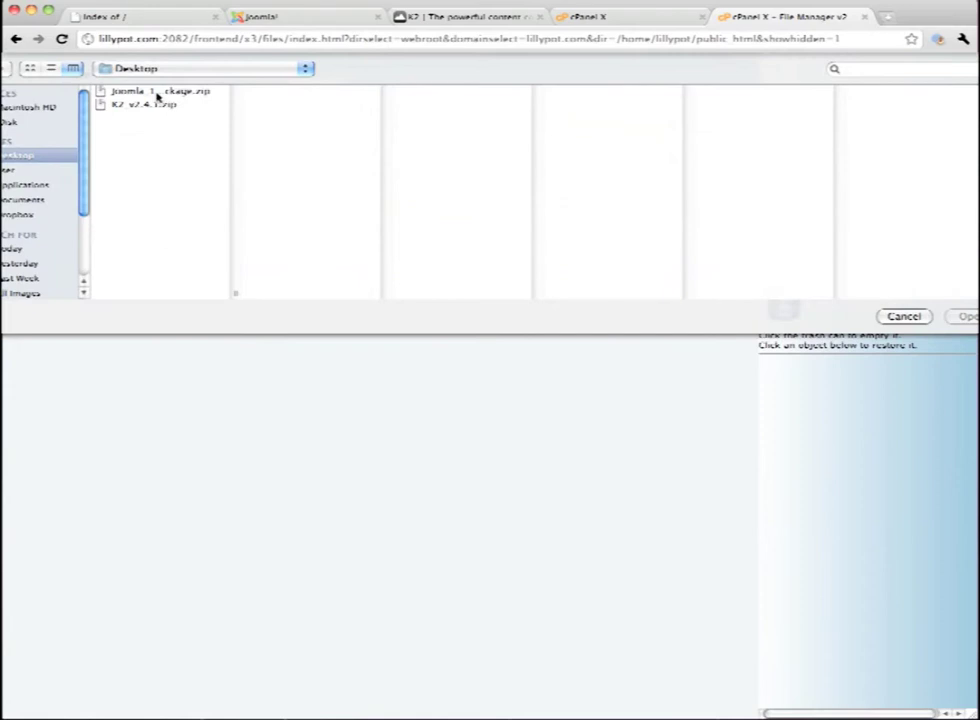
left_click(157, 93)
key("Return")
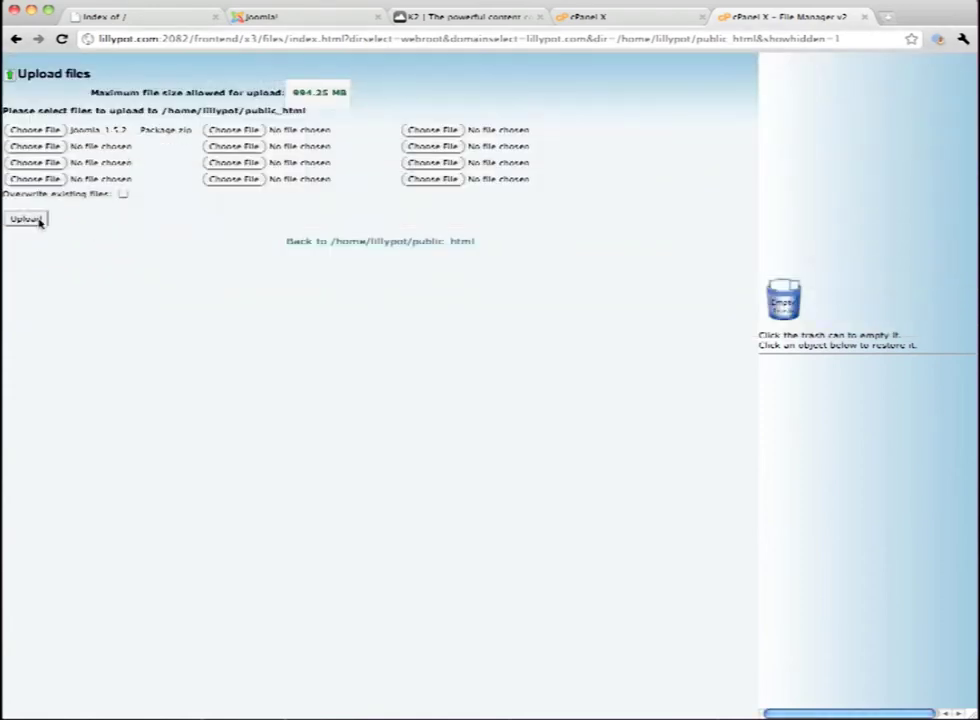
left_click(27, 219)
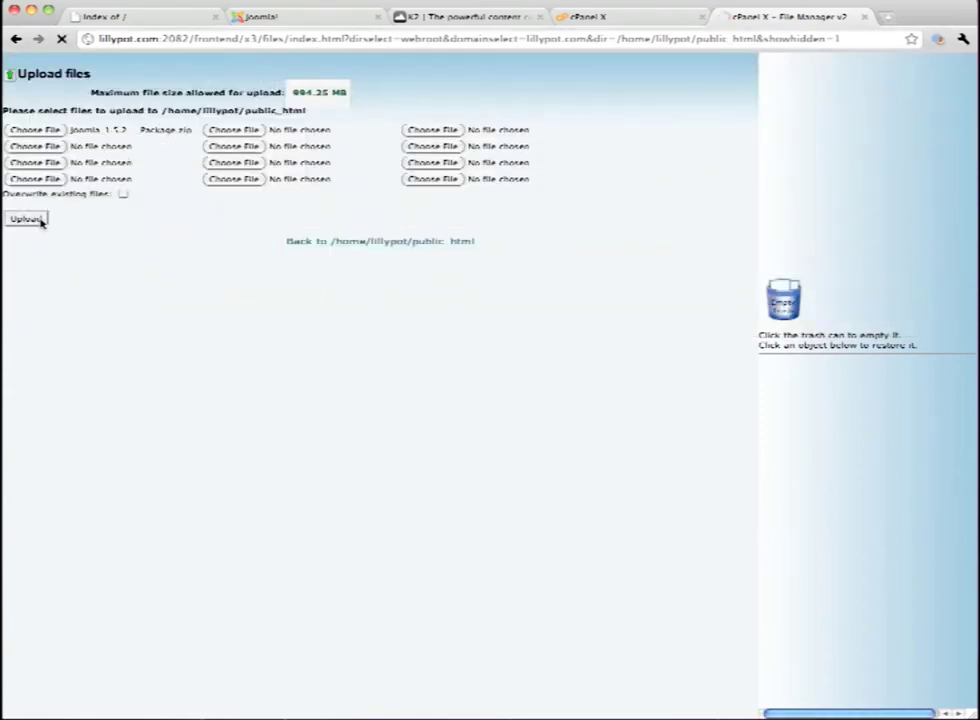
left_click(609, 20)
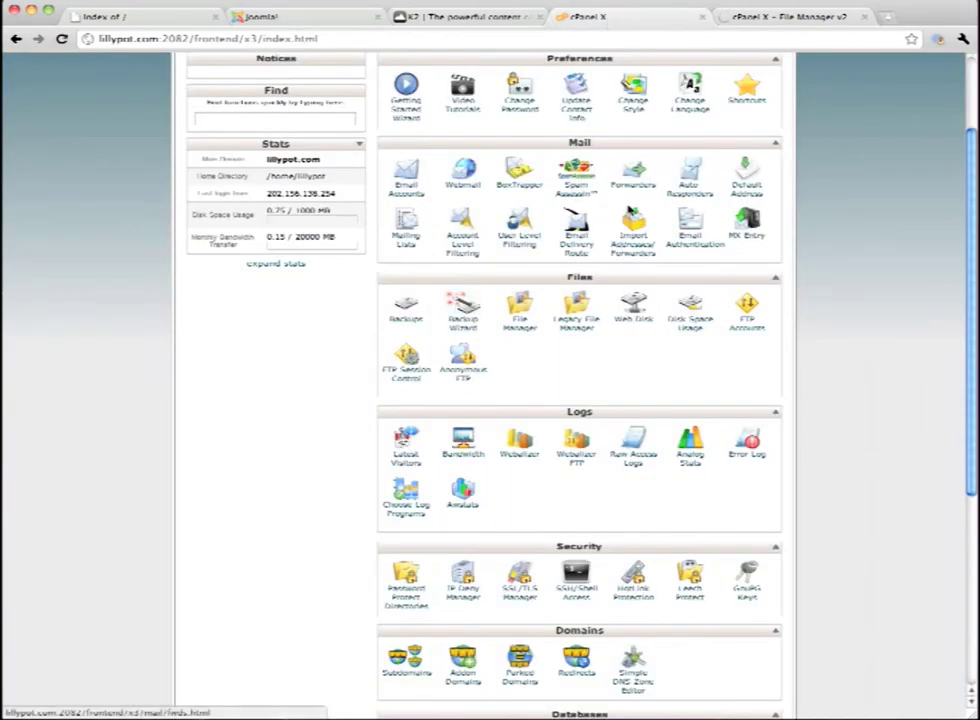
Create a new MySQL database named joomla (lillypot_joomla)
scroll(564, 313, "down", 5)
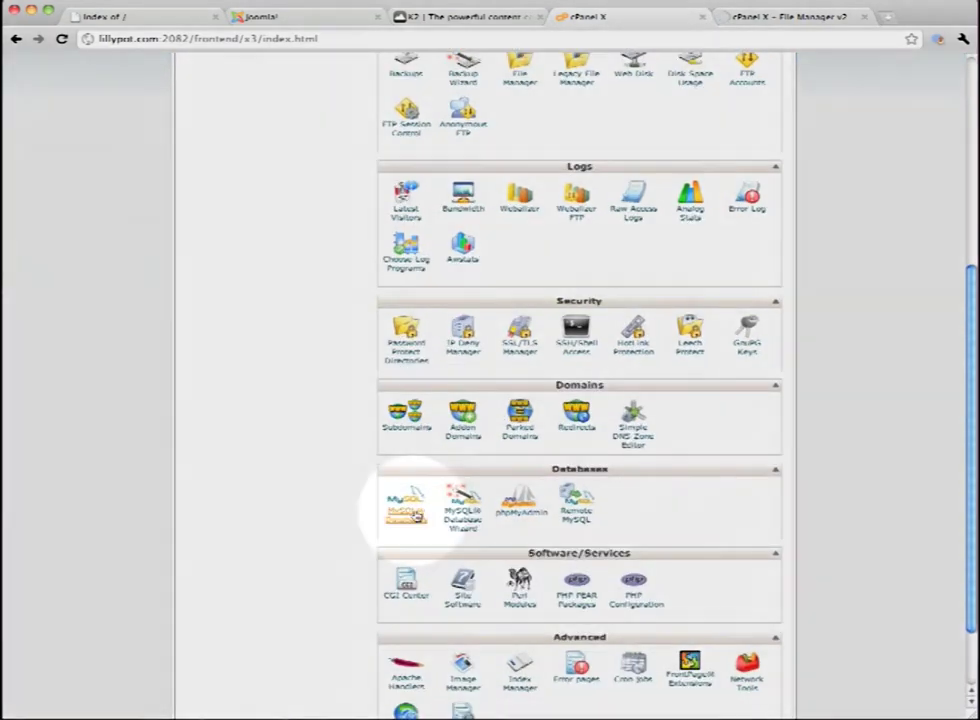
scroll(410, 500, "down", 2)
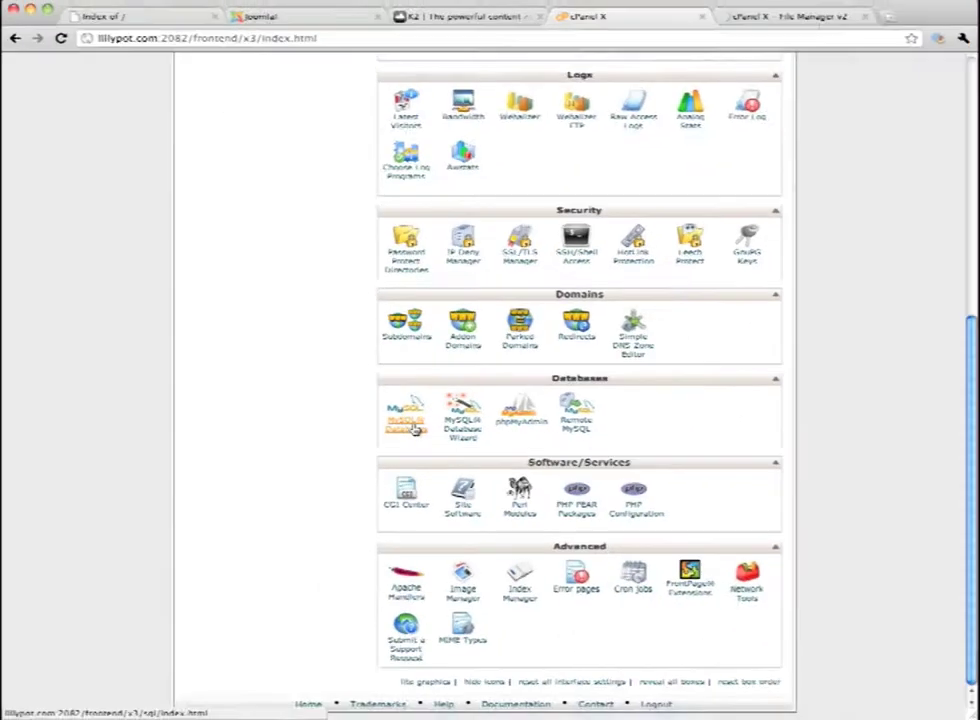
left_click(415, 442)
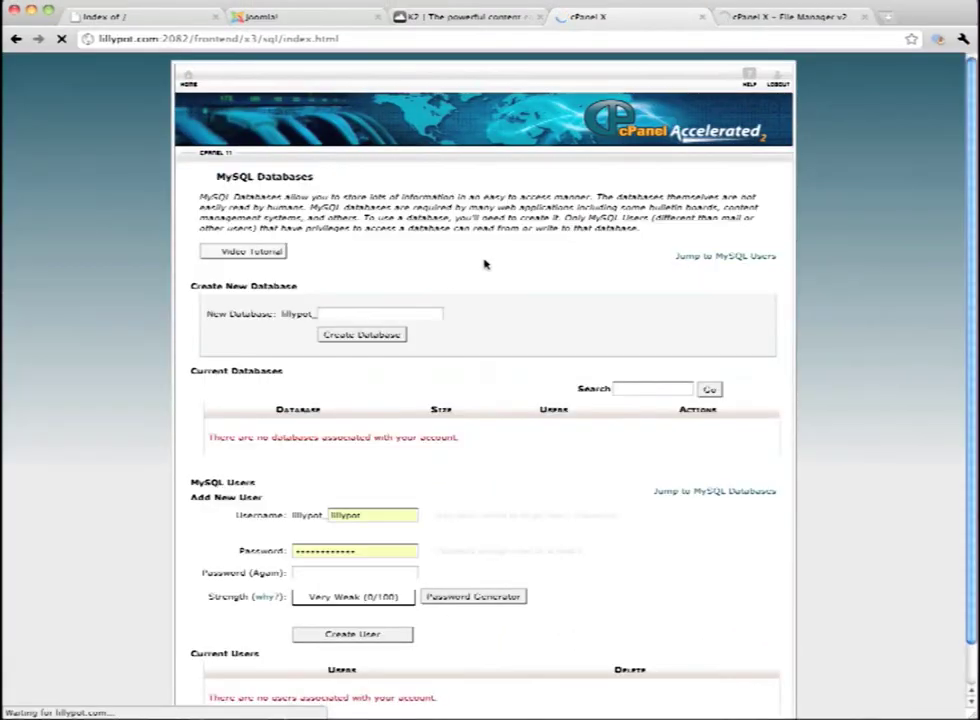
scroll(485, 264, "down", 1)
left_click(340, 272)
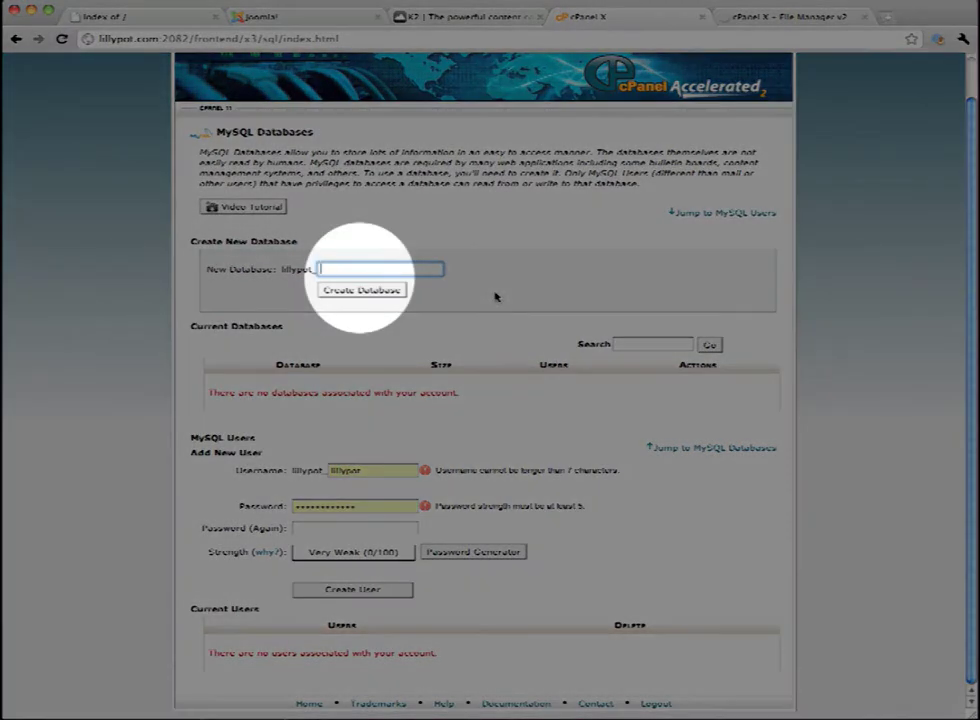
type("jom")
type("oomla")
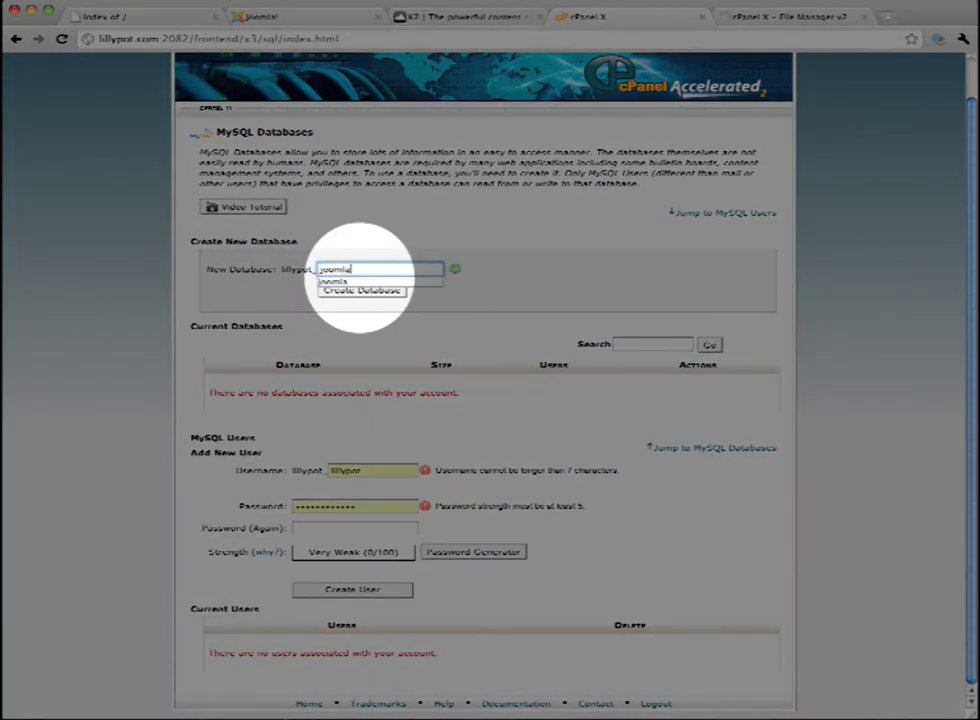
key("Return")
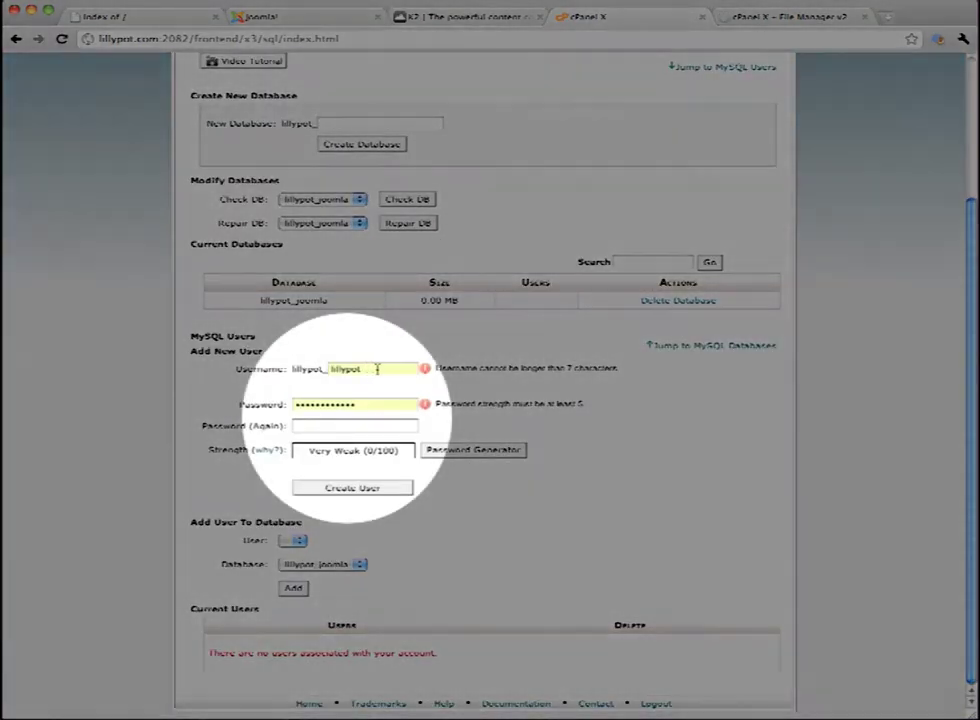
Enter joomla as the new MySQL user's name
double_click(376, 367)
type("joomla")
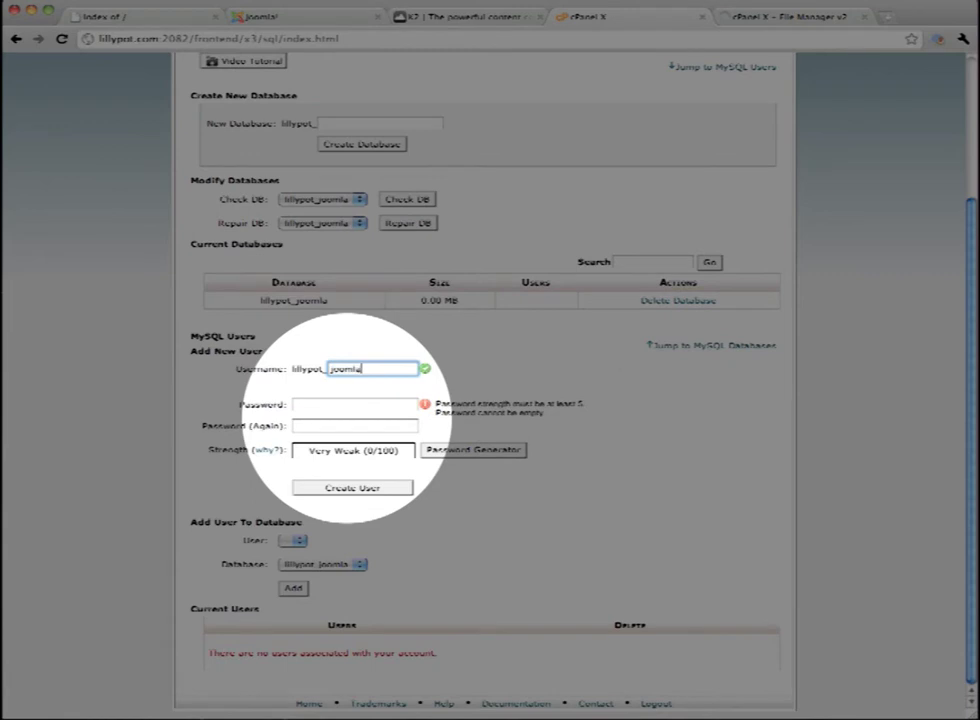
left_click(355, 404)
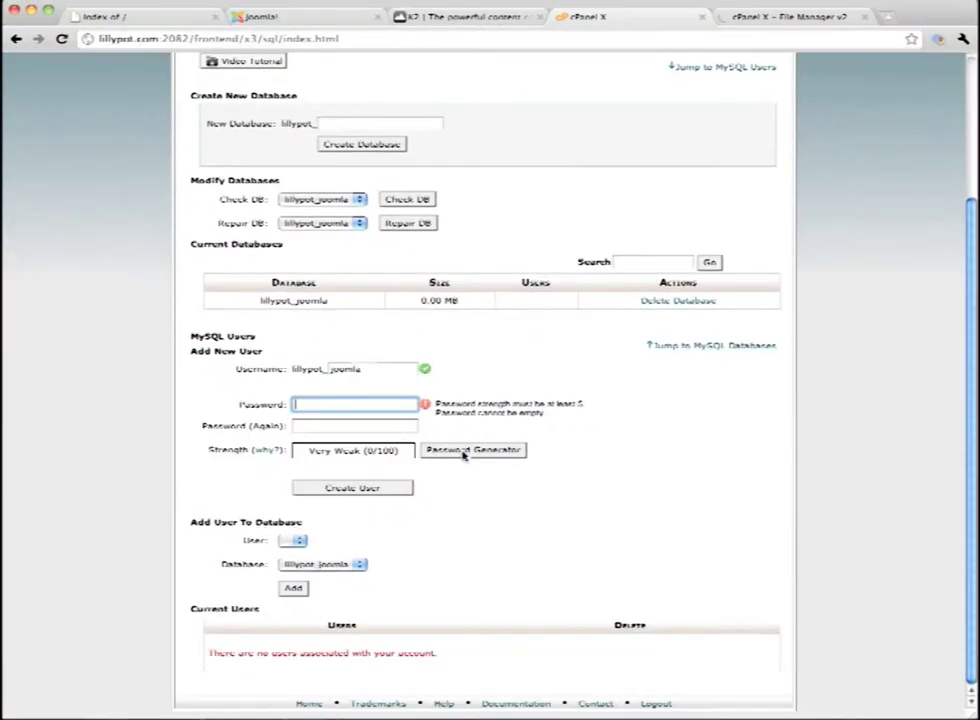
Create the lillypot_joomla MySQL user with a generated very strong password
left_click(465, 452)
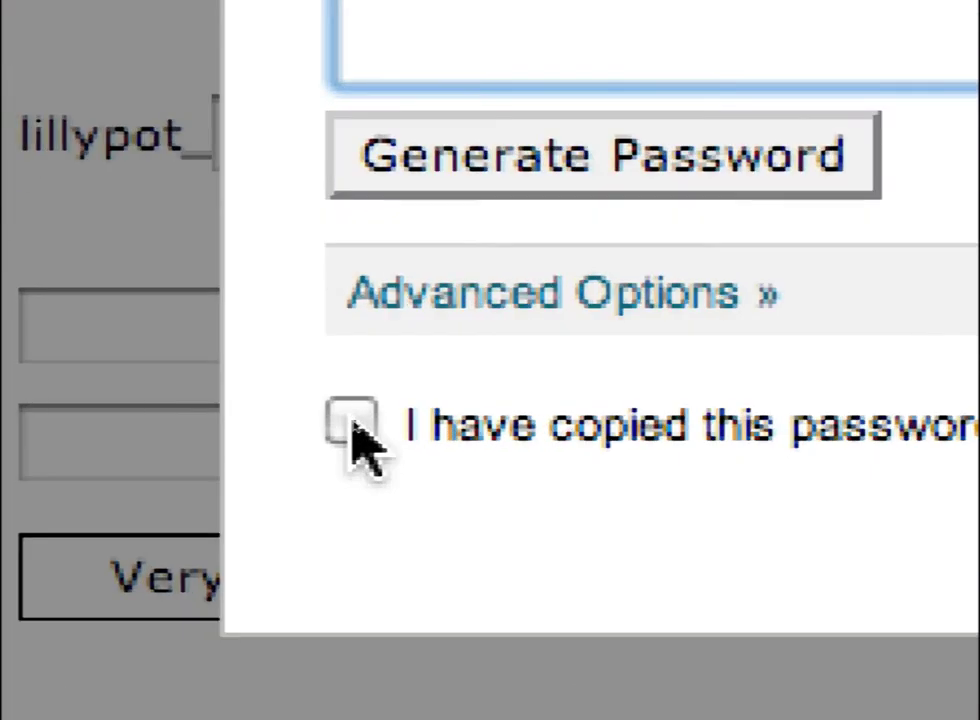
left_click(352, 422)
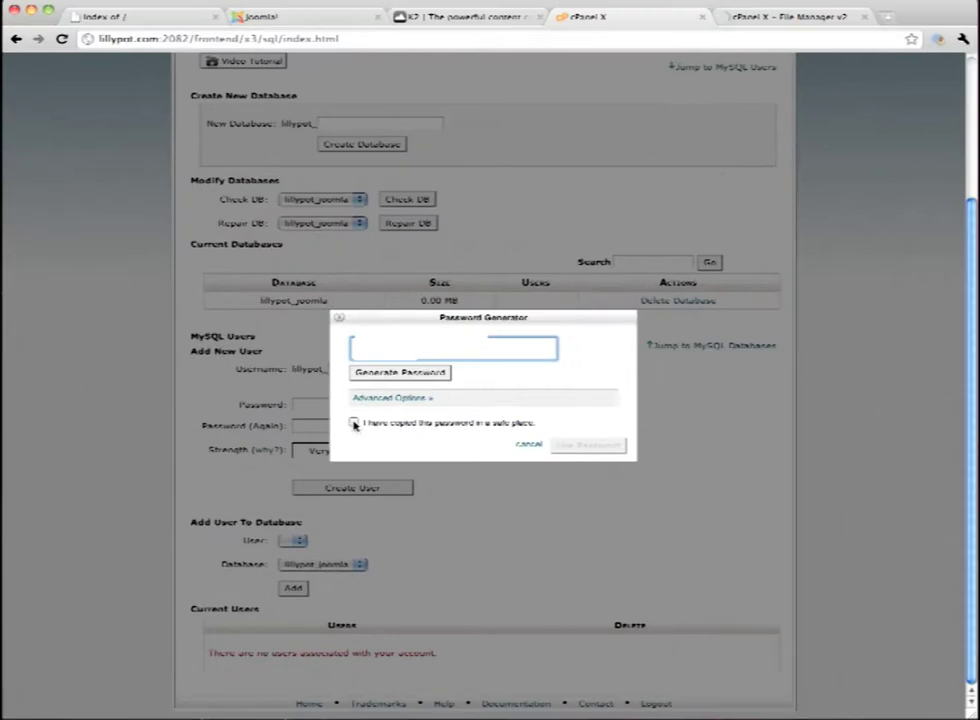
left_click(588, 445)
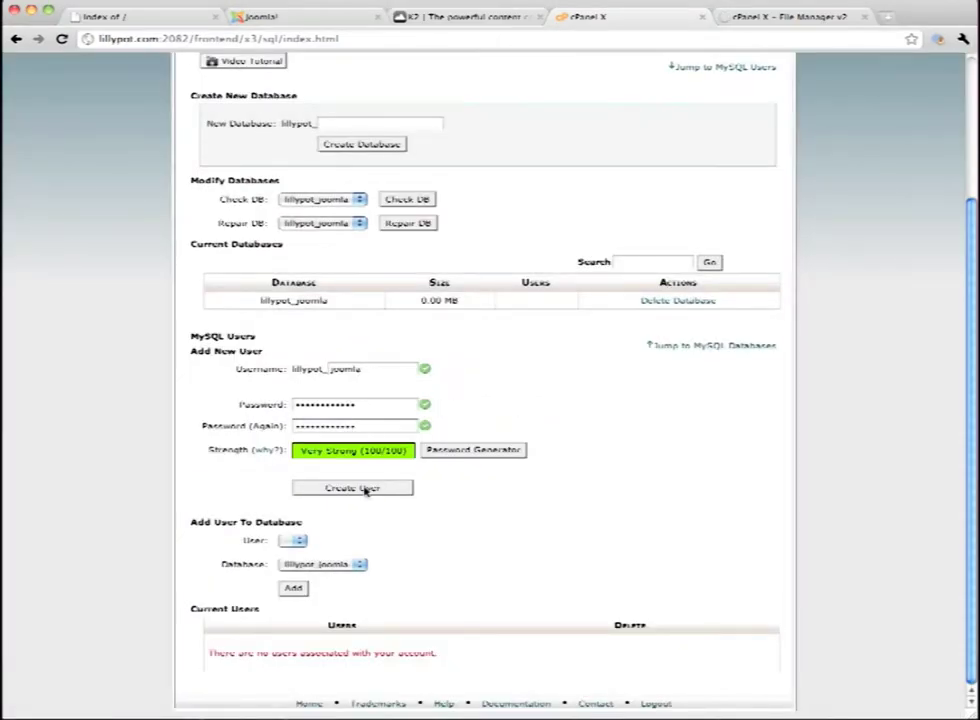
left_click(365, 489)
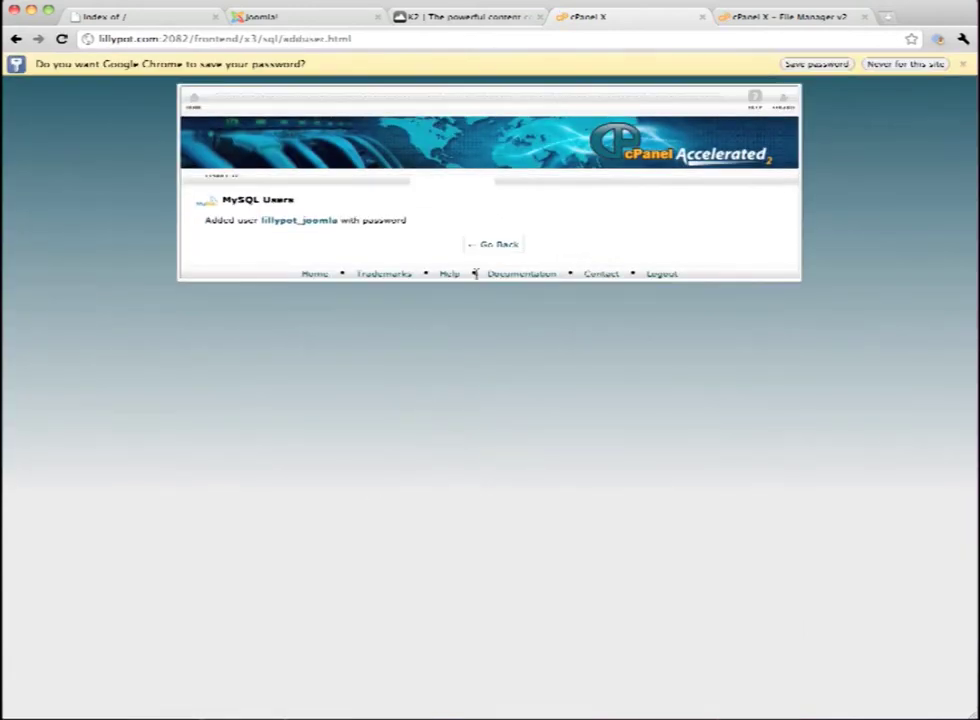
Add the lillypot_joomla user to the lillypot_joomla database with all privileges
left_click(490, 246)
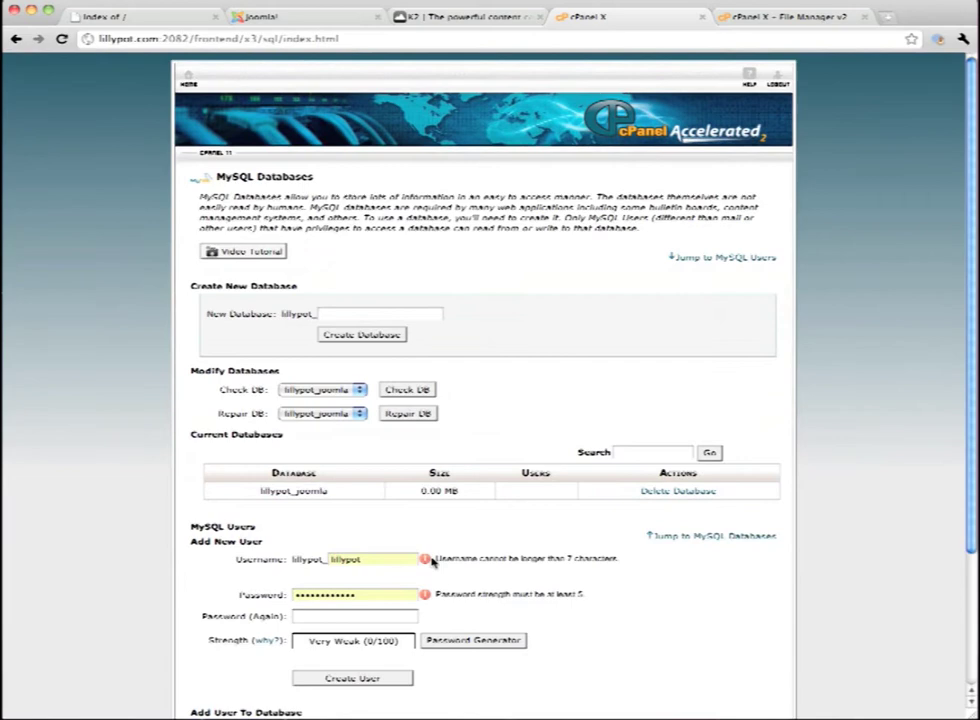
scroll(432, 563, "down", 3)
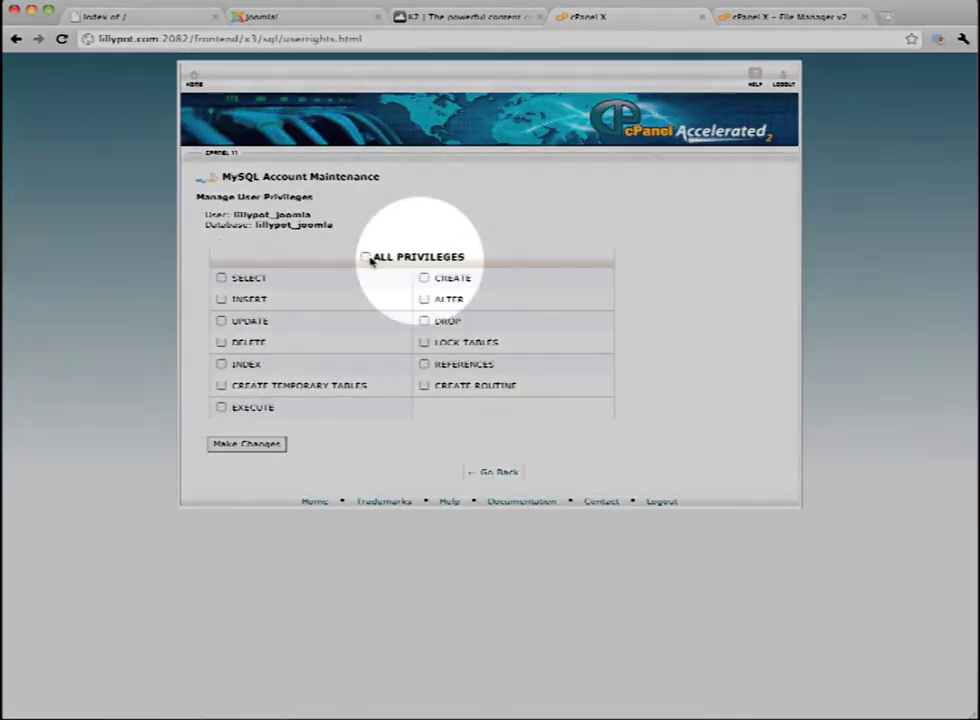
left_click(366, 257)
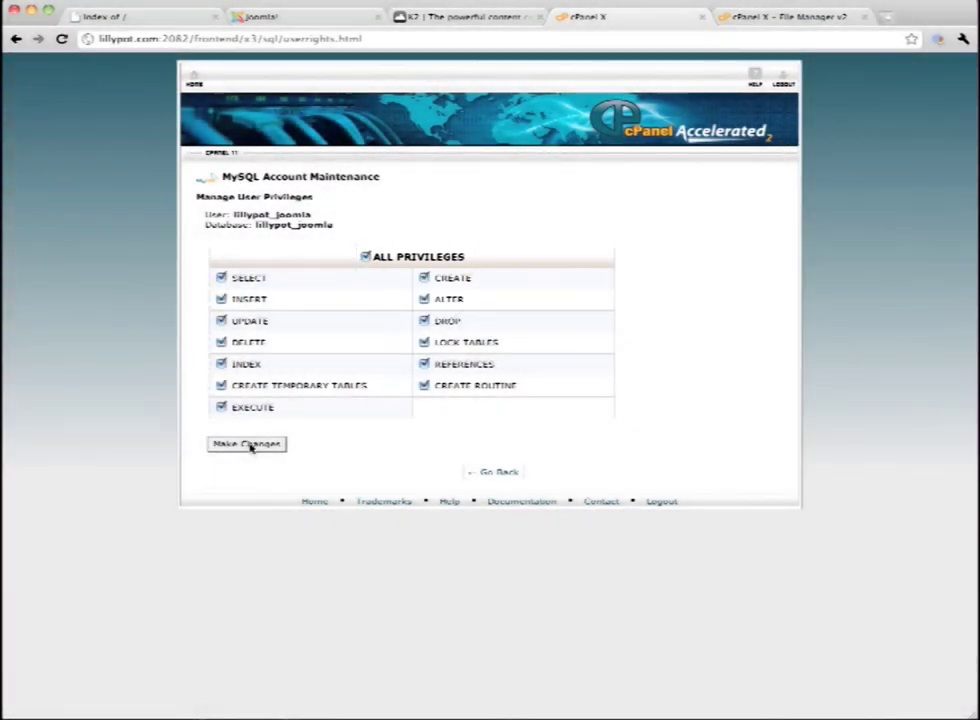
left_click(247, 444)
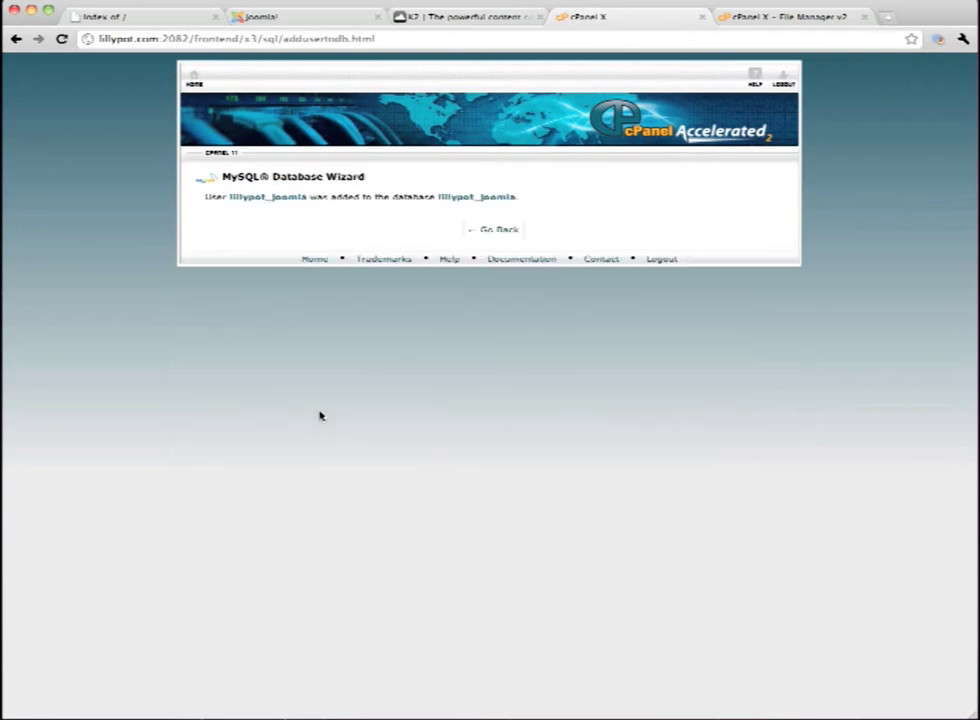
left_click(492, 232)
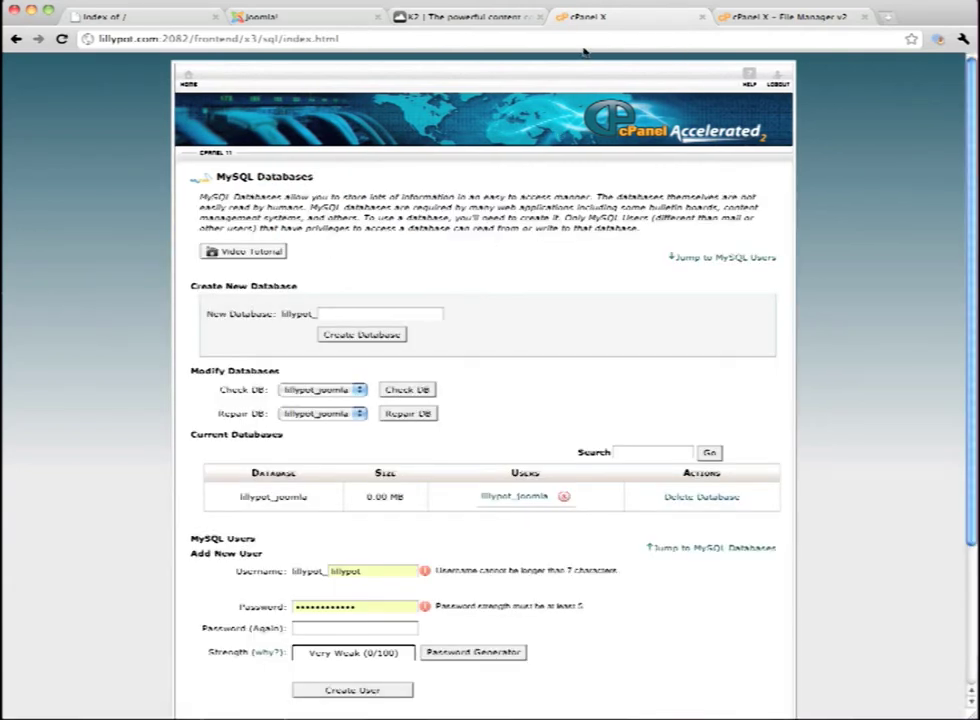
Extract Joomla_1.5.22-Stable-Full_Package.zip into public_html and close the extraction log
left_click(746, 19)
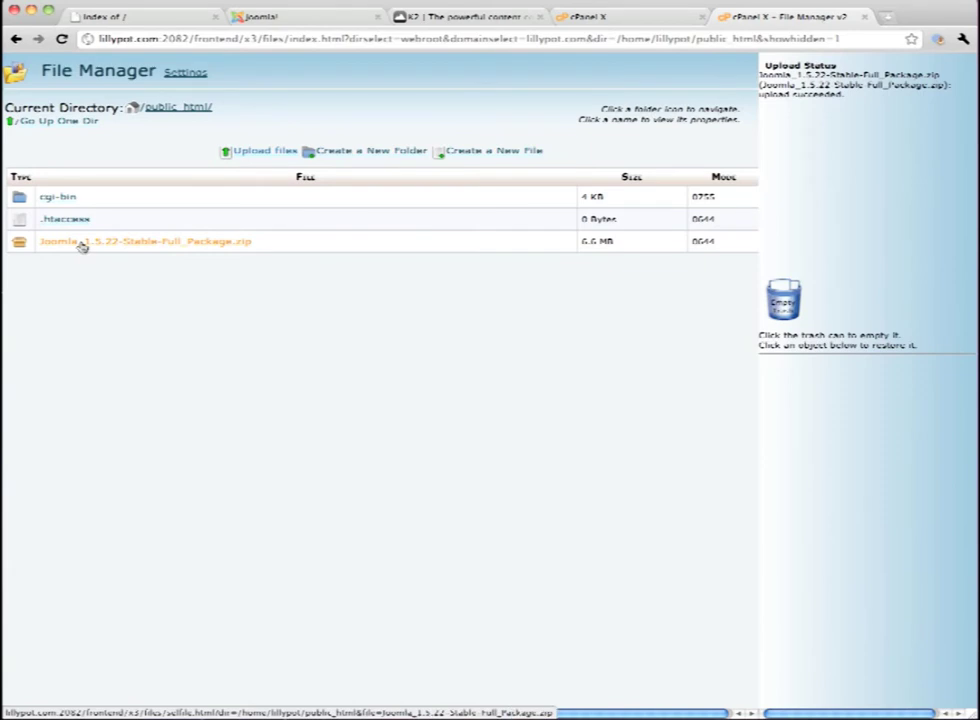
scroll(83, 247, "right", 1)
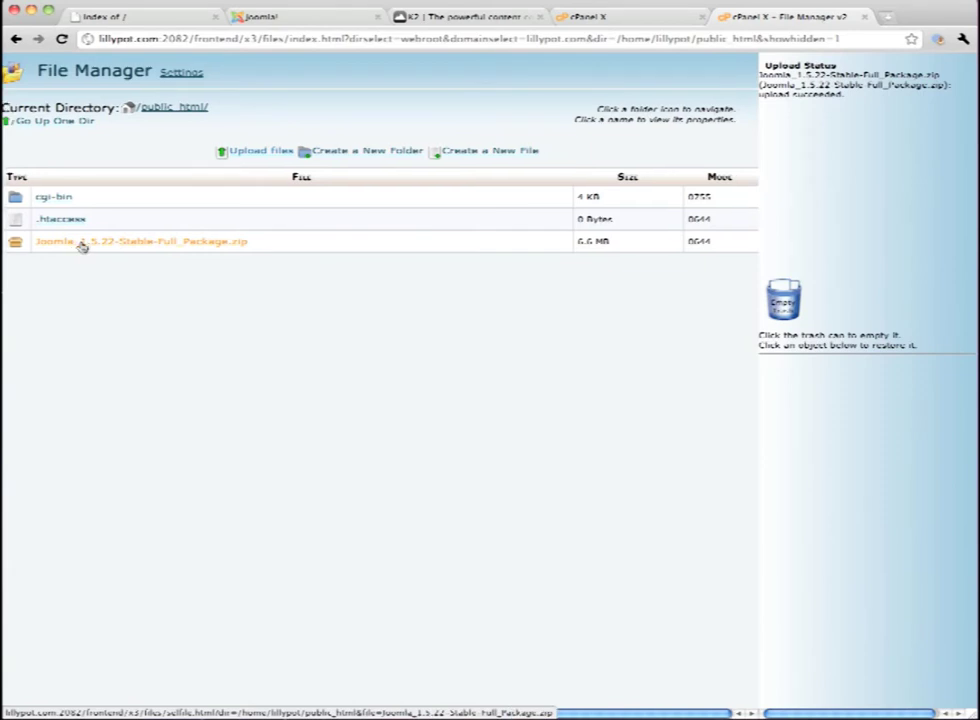
left_click(83, 247)
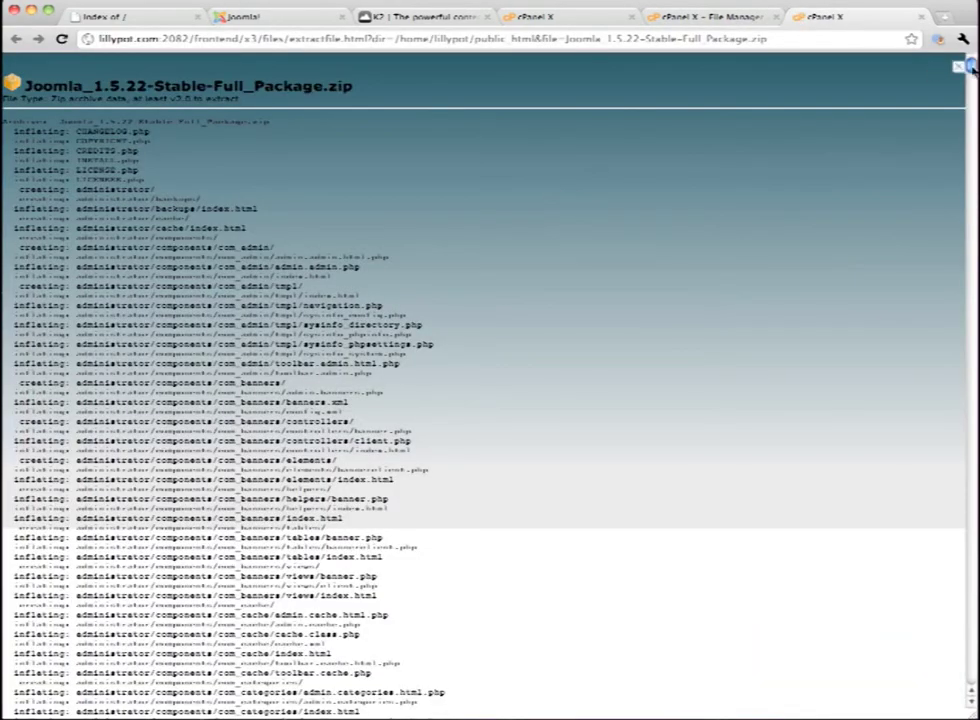
left_click_drag(971, 66, 967, 686)
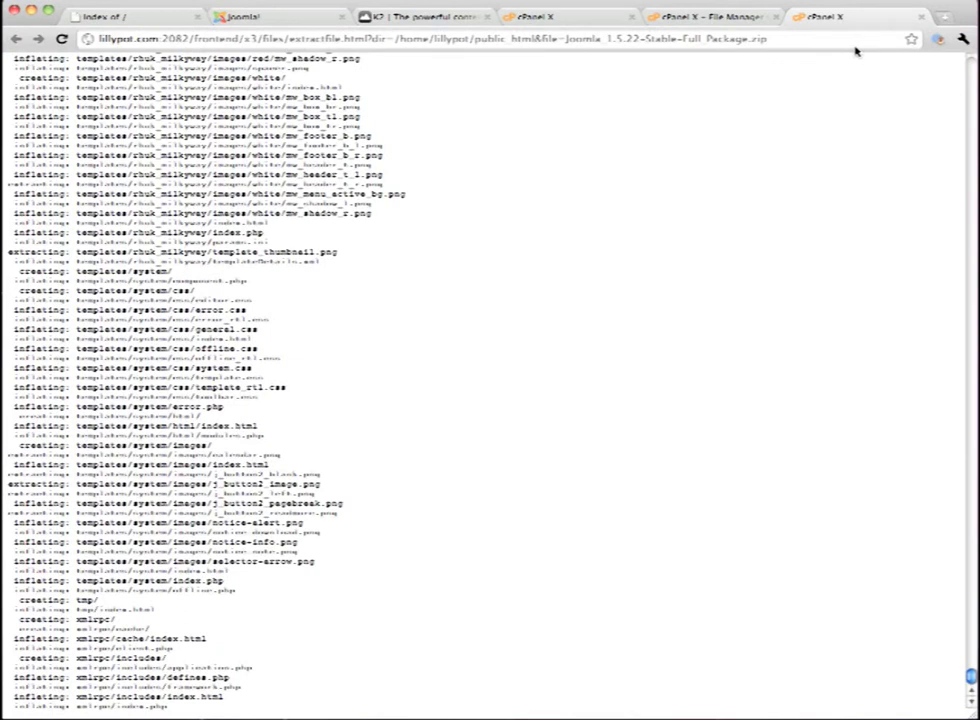
left_click(922, 17)
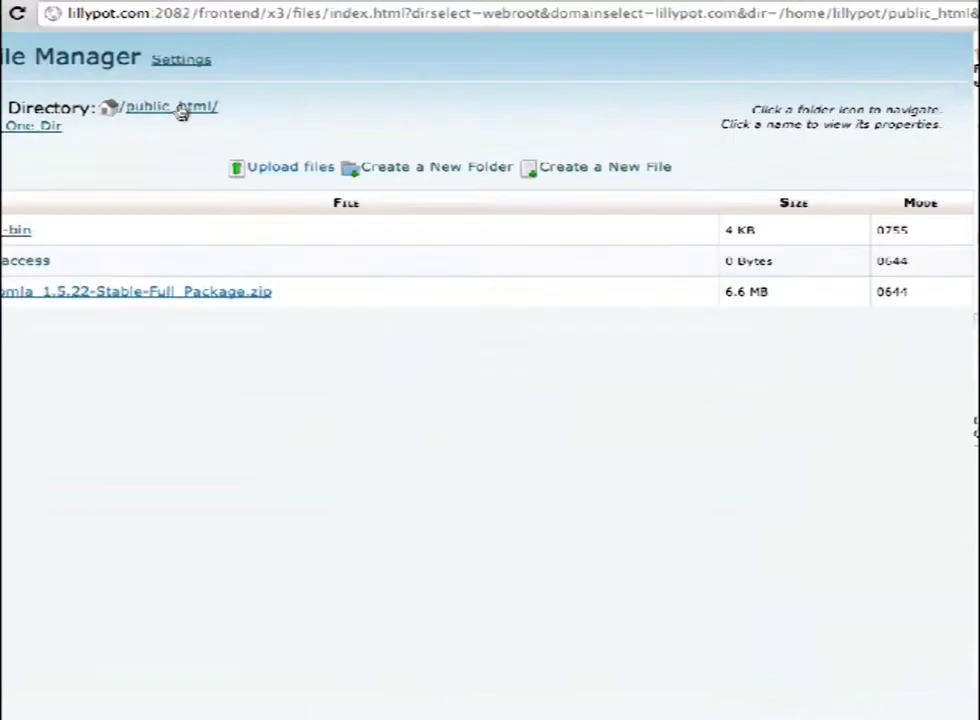
Refresh the public_html listing and delete the Joomla zip package
left_click(181, 109)
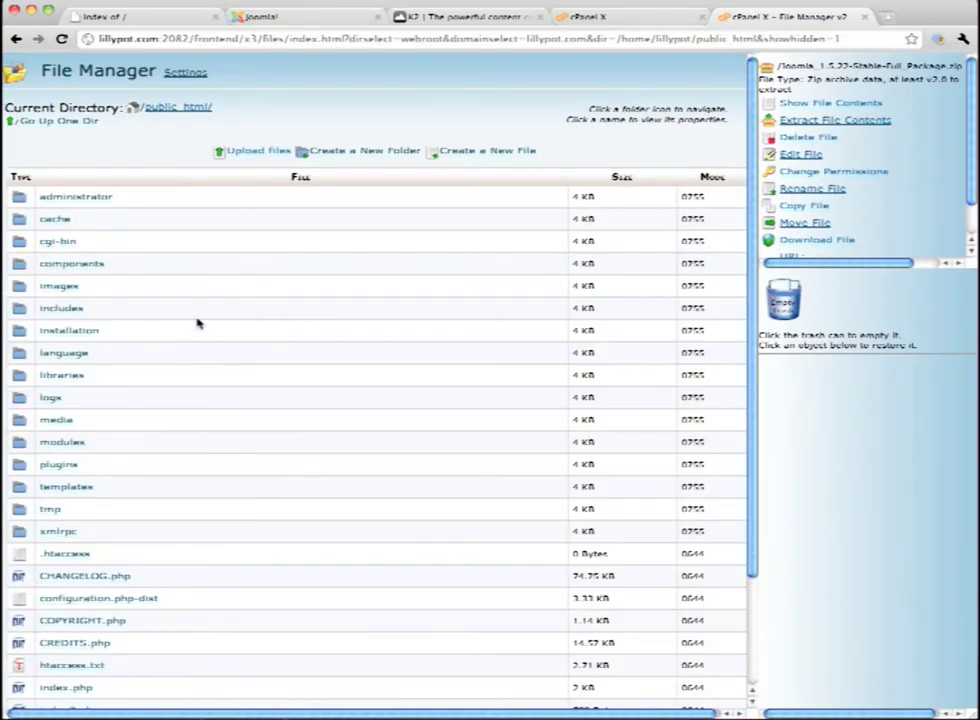
scroll(197, 323, "down", 3)
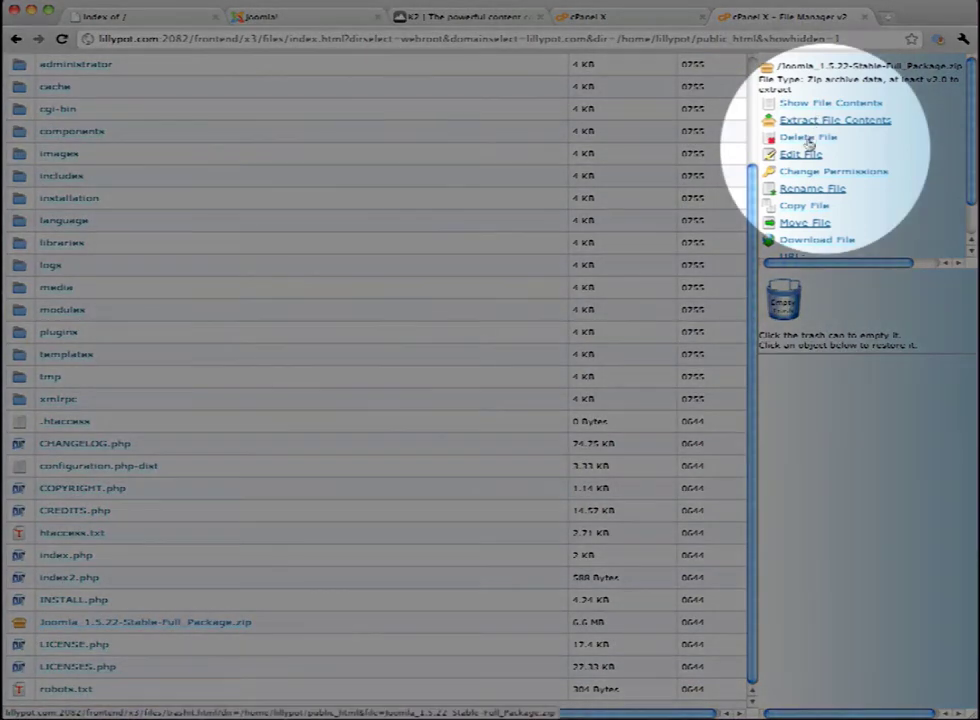
left_click(806, 138)
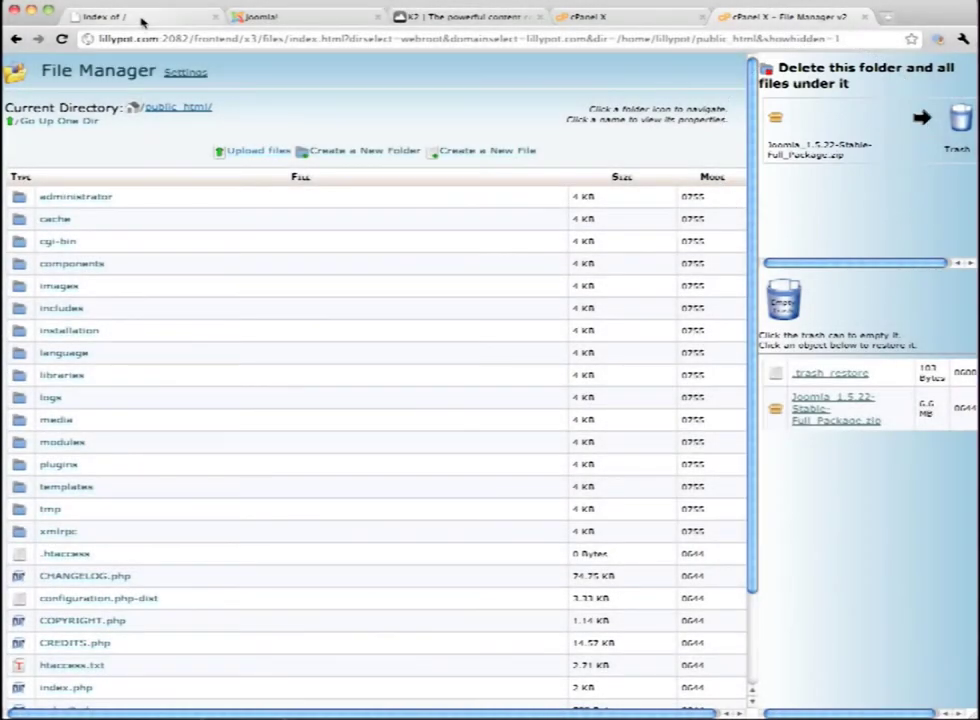
left_click(142, 18)
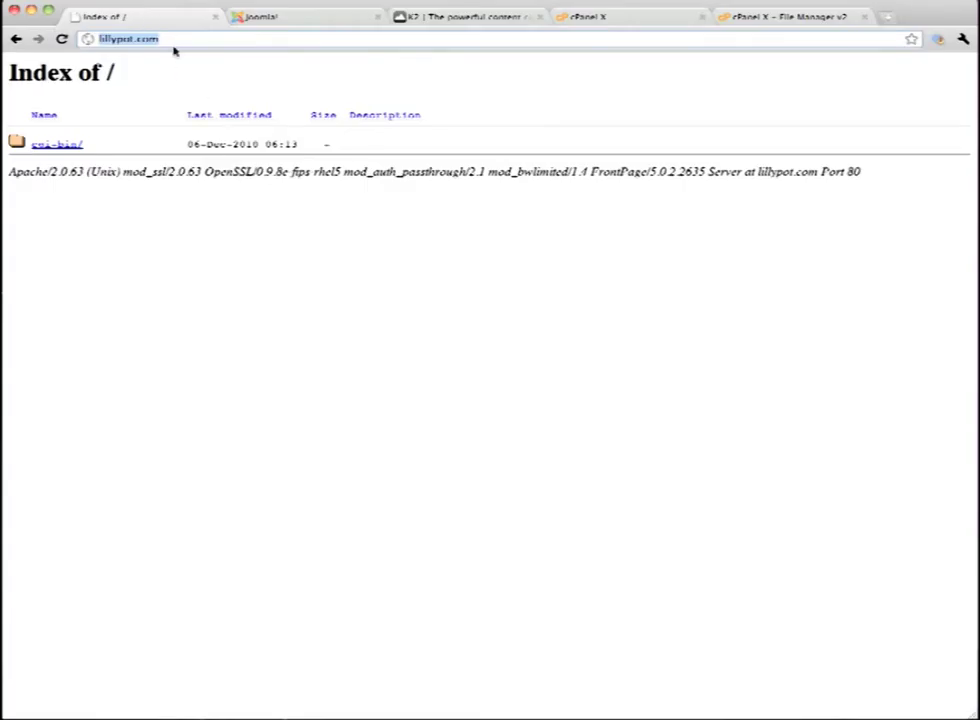
Start the Joomla installer on lillypot.com in English (US) and pass the checks and license
left_click(179, 38)
key("Return")
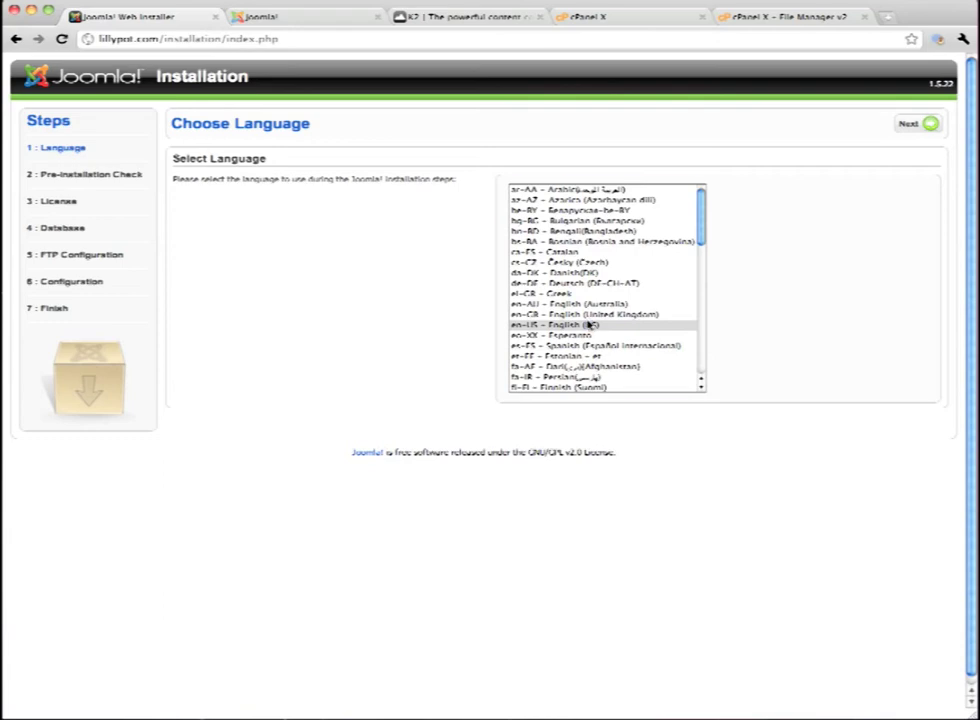
left_click(619, 325)
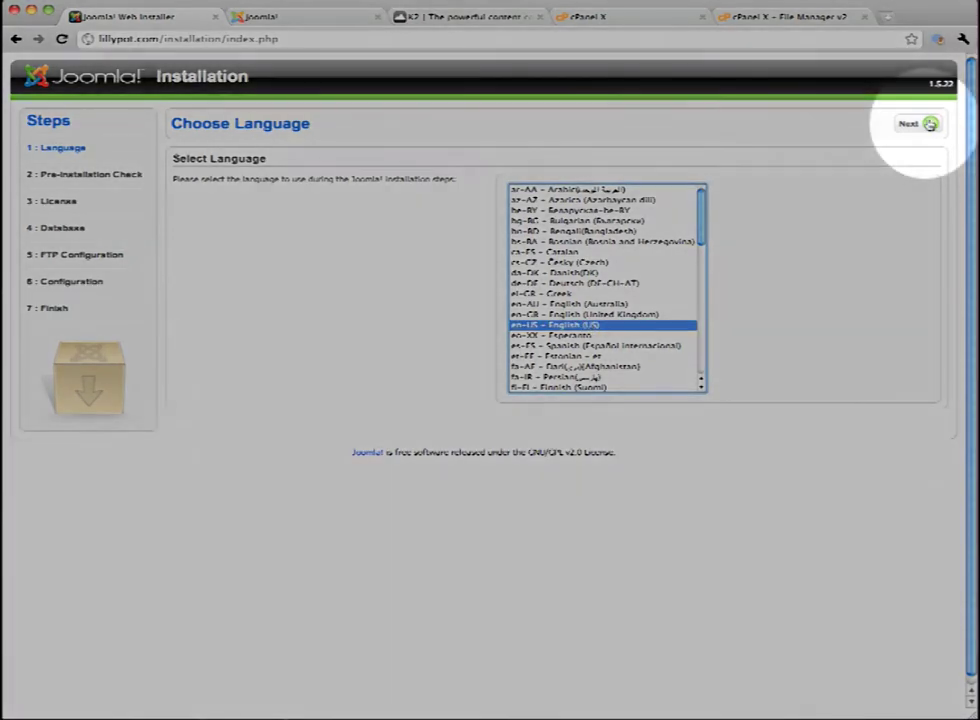
left_click(910, 124)
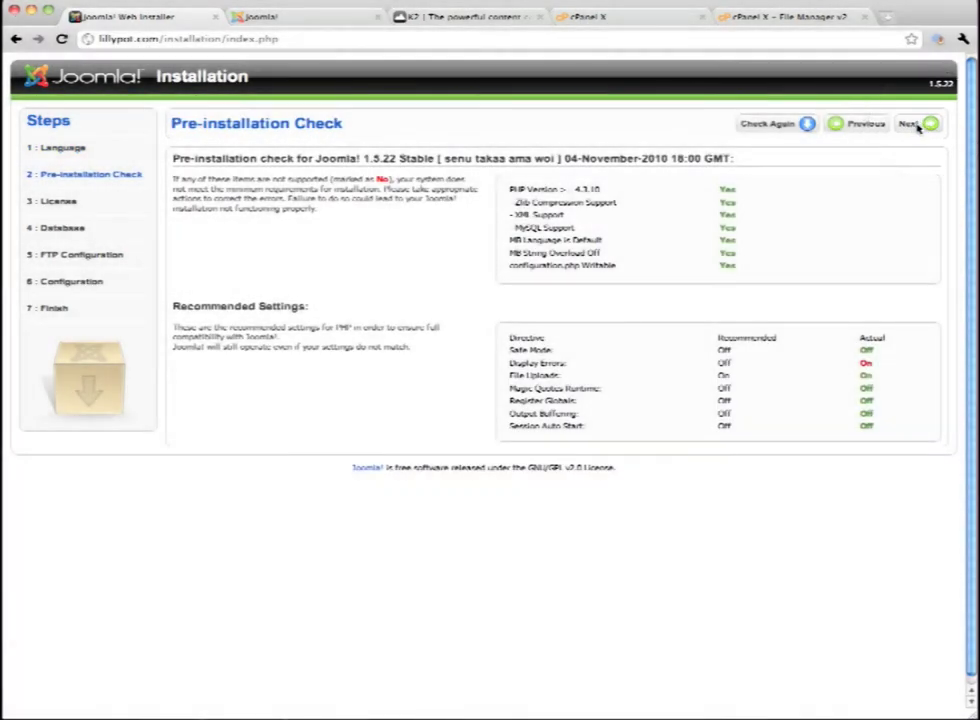
left_click(910, 125)
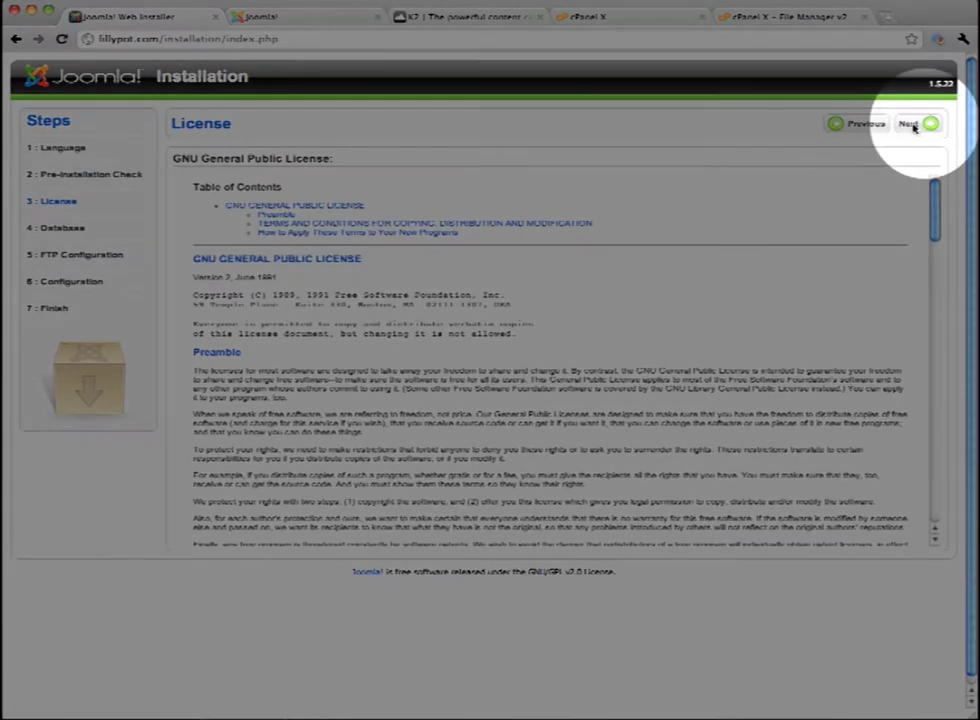
left_click(911, 125)
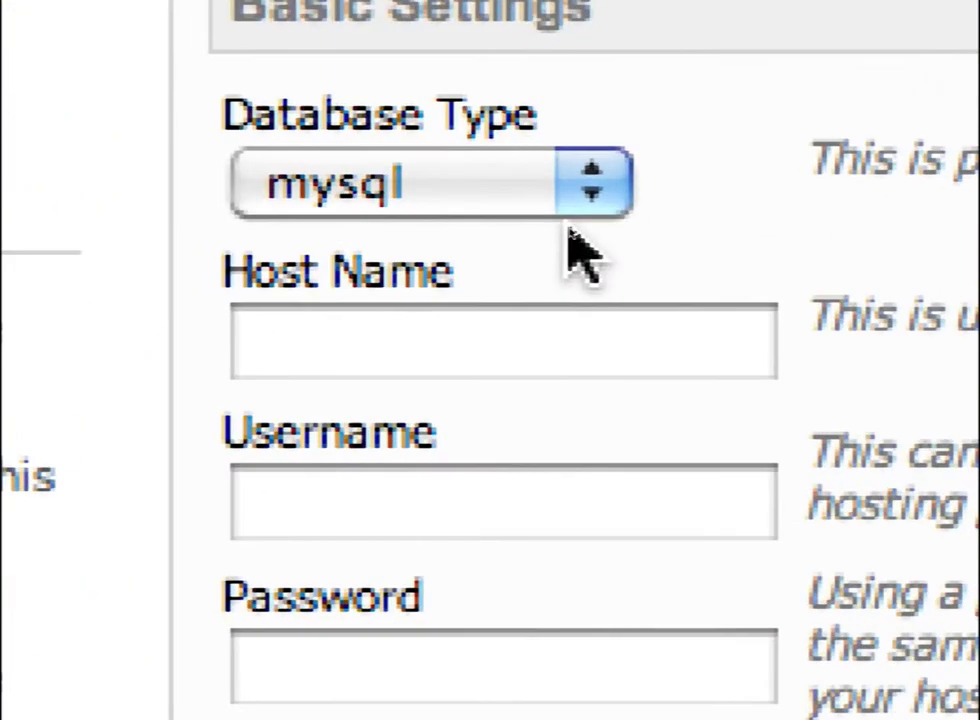
Enter host localhost, the MySQL username, password and lillypot_joomla database name, then continue
left_click(575, 340)
type("l")
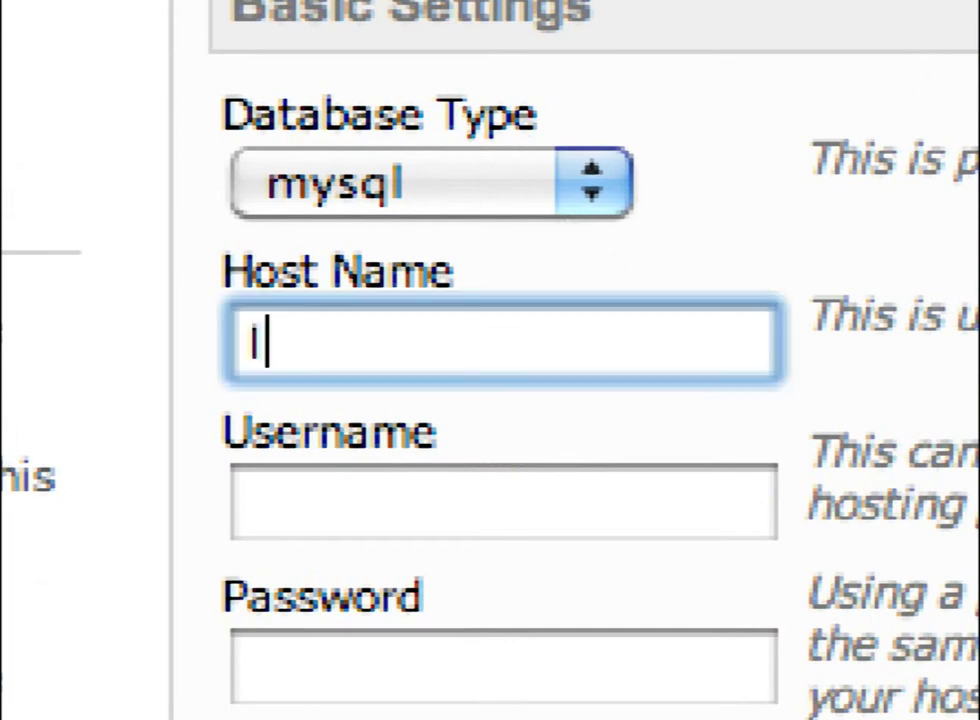
type("ocalhost")
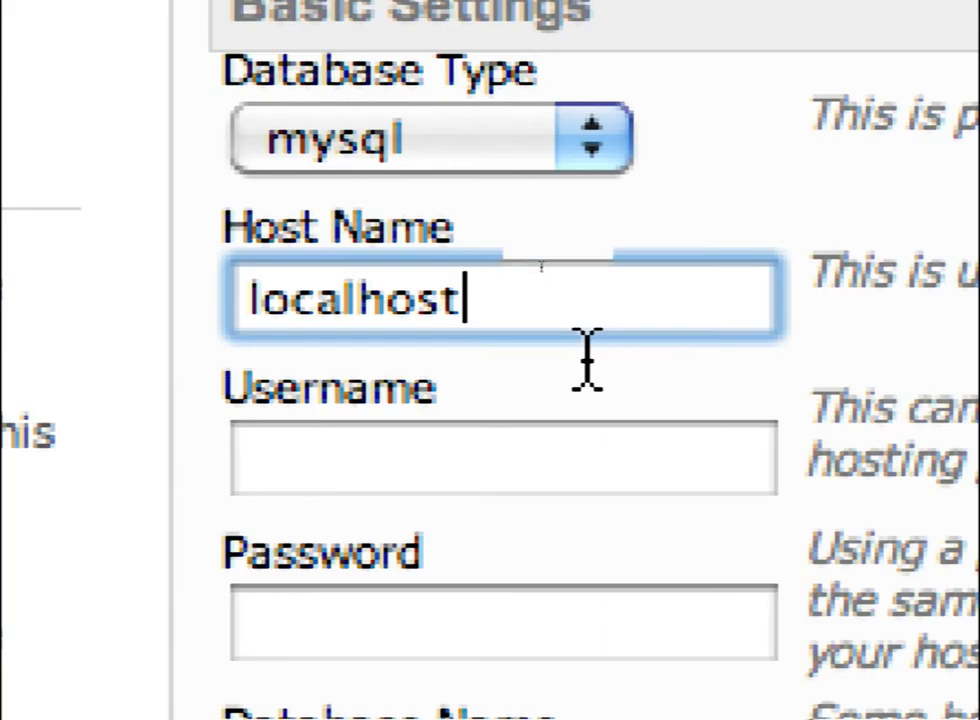
left_click(415, 440)
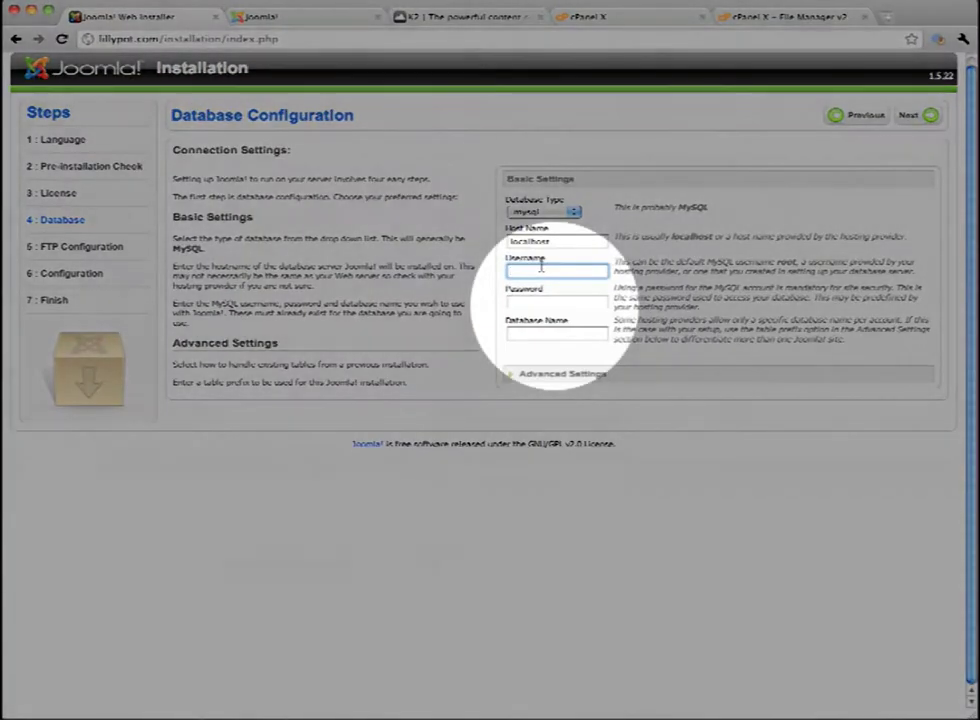
type("lillypot_joomla")
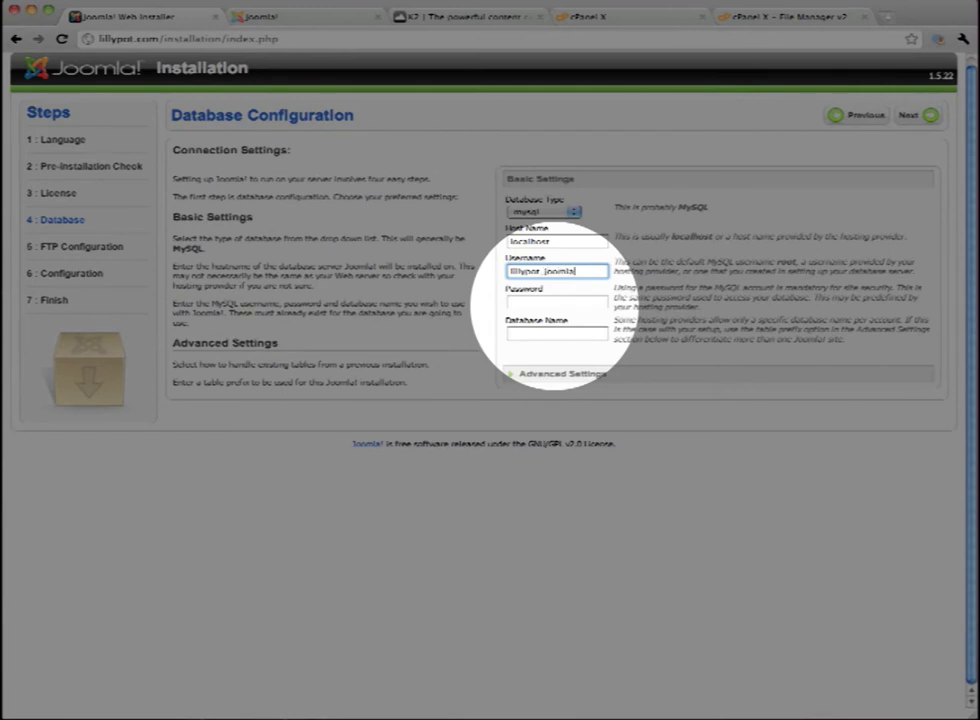
left_click(557, 301)
type("************")
left_click(557, 333)
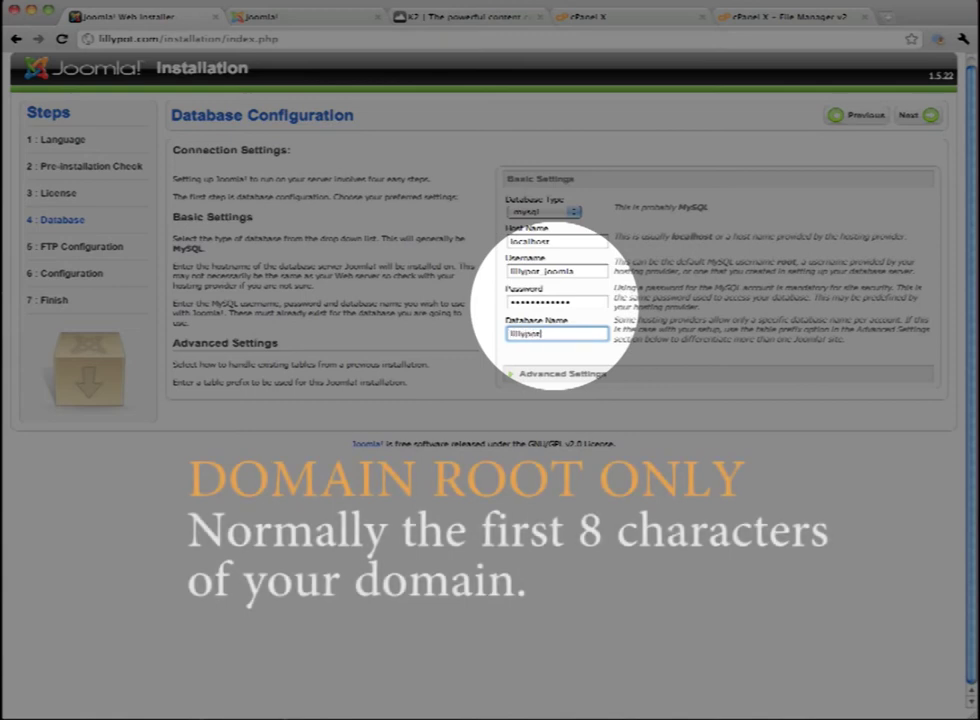
type("lillypor_joomla")
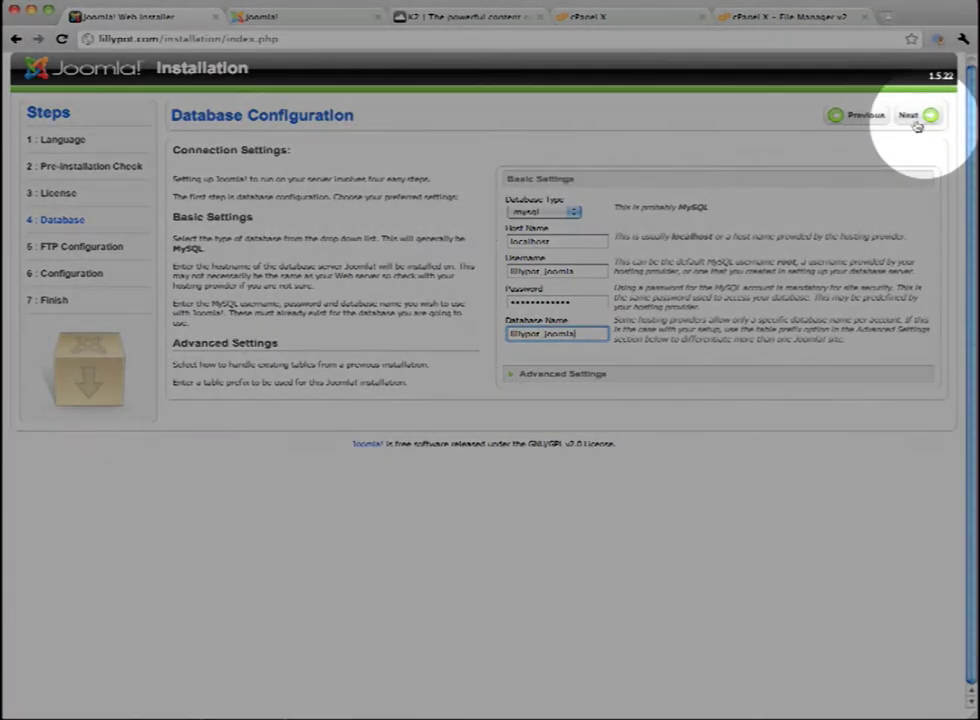
left_click(910, 117)
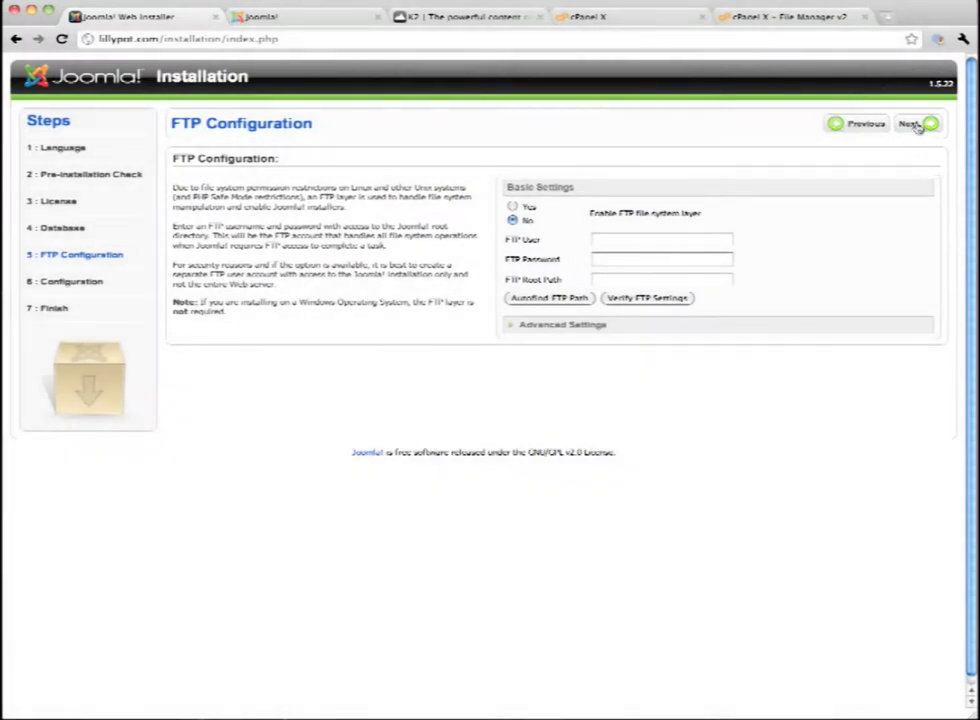
Skip FTP setup and fill in the site name and admin e-mail address
left_click(915, 124)
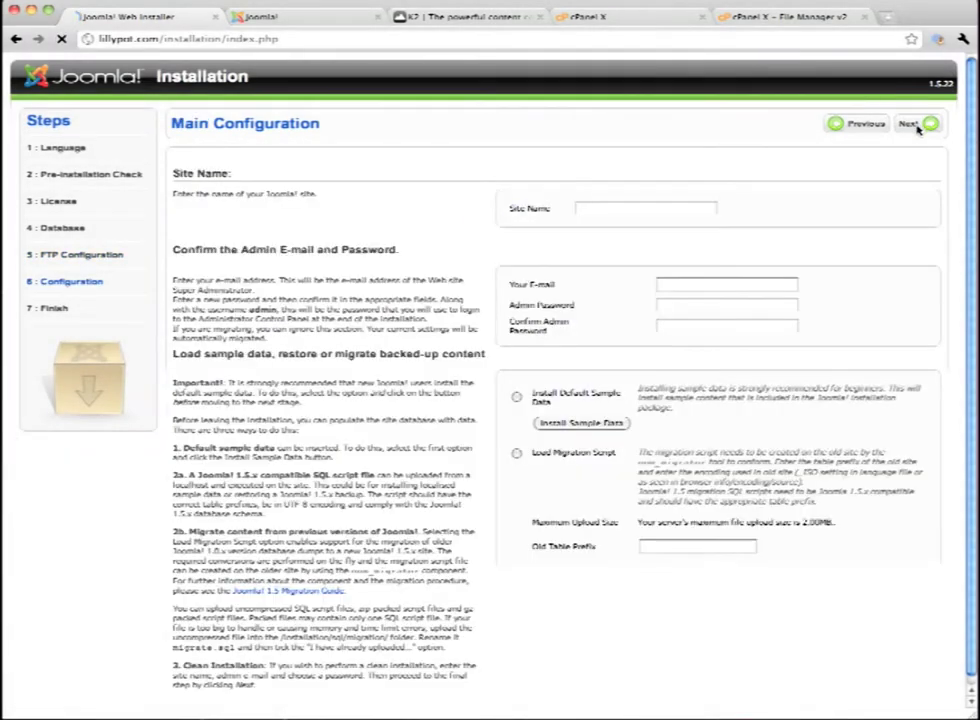
left_click(604, 207)
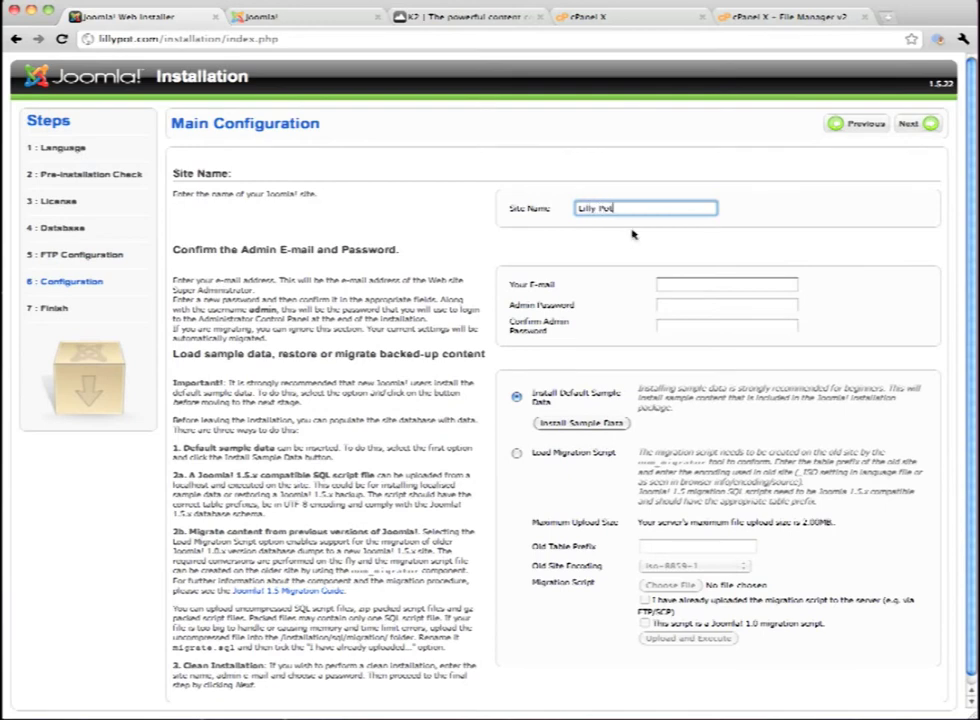
scroll(632, 234, "down", 1)
left_click(700, 277)
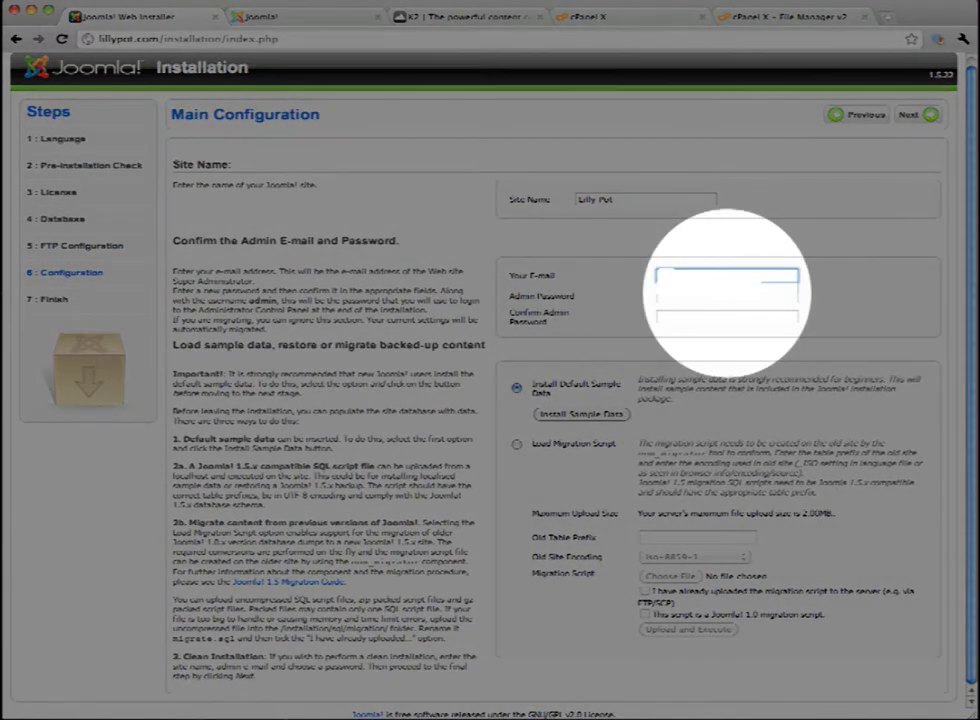
left_click(727, 296)
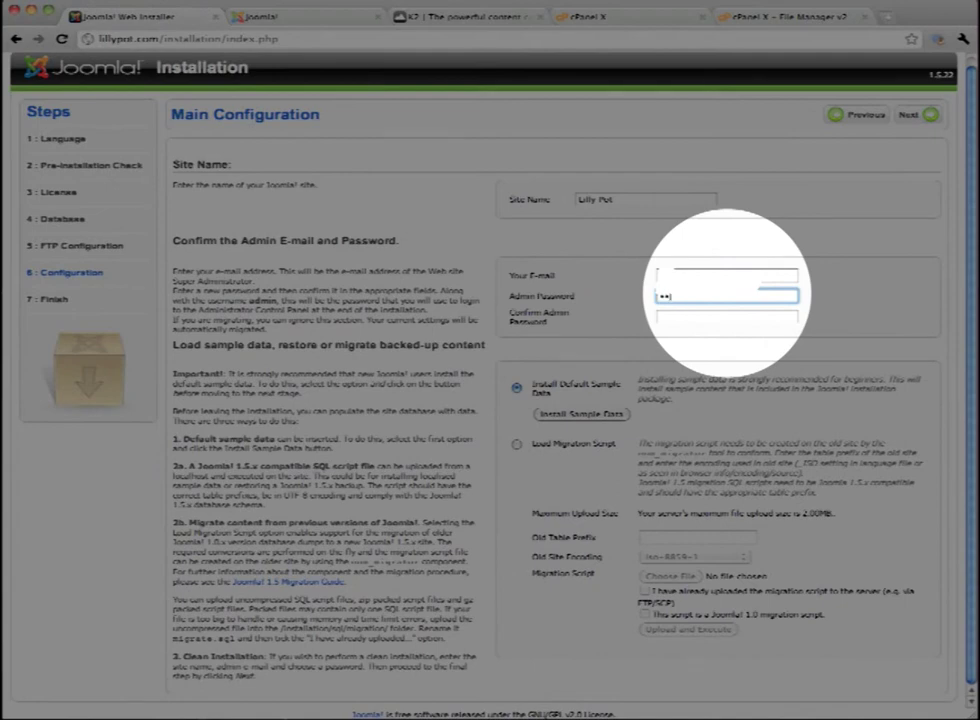
Set and confirm the admin password, finish without sample data, and highlight the installation-folder warning
type("********")
key("Tab")
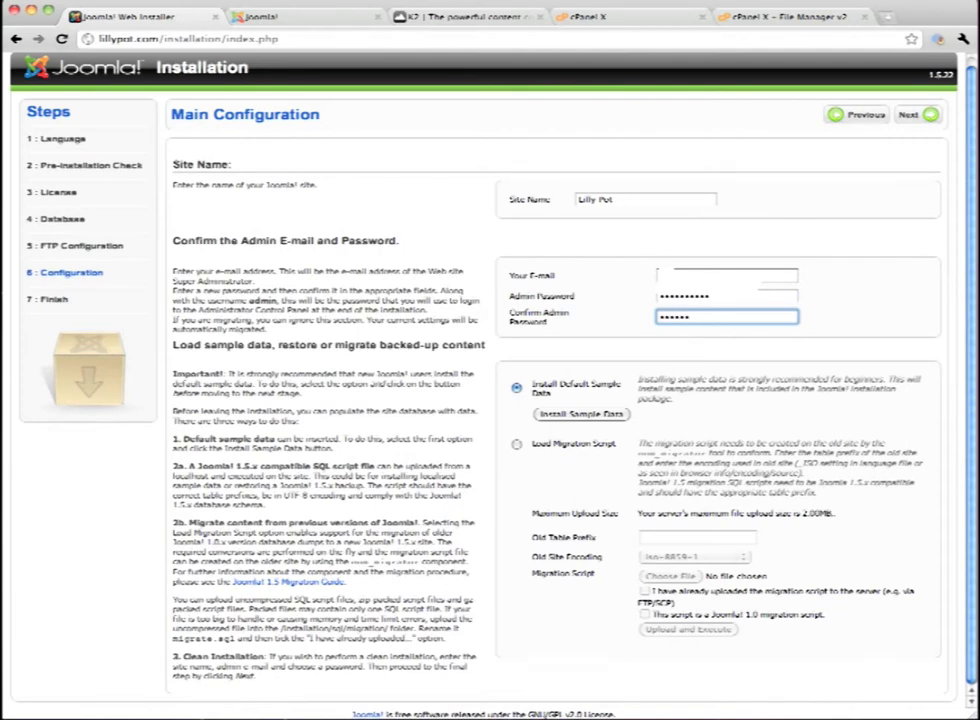
type("**********")
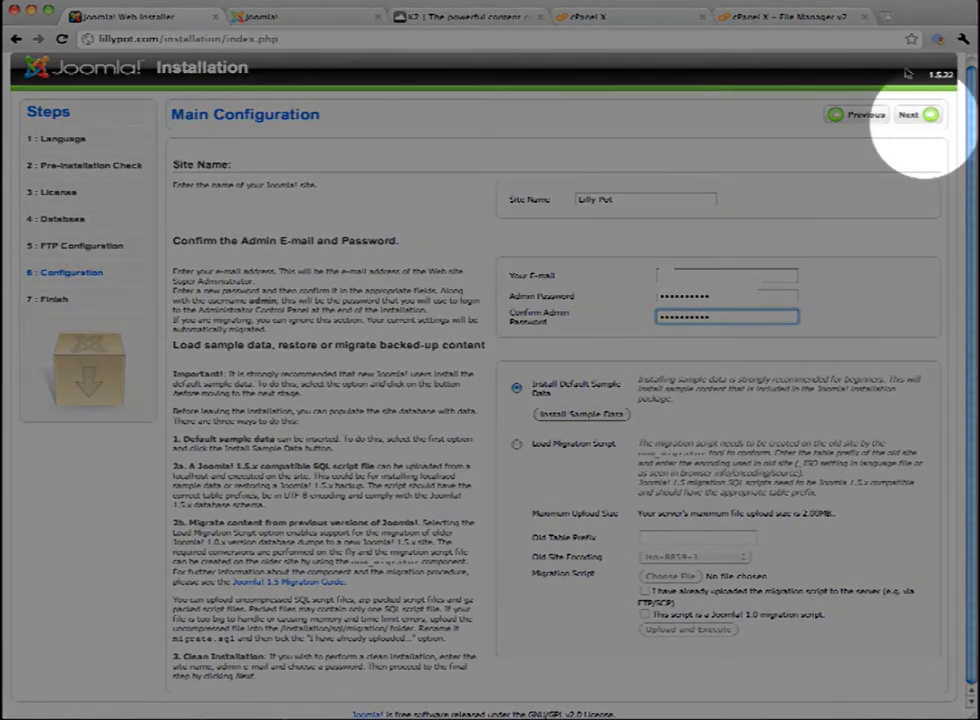
left_click(905, 117)
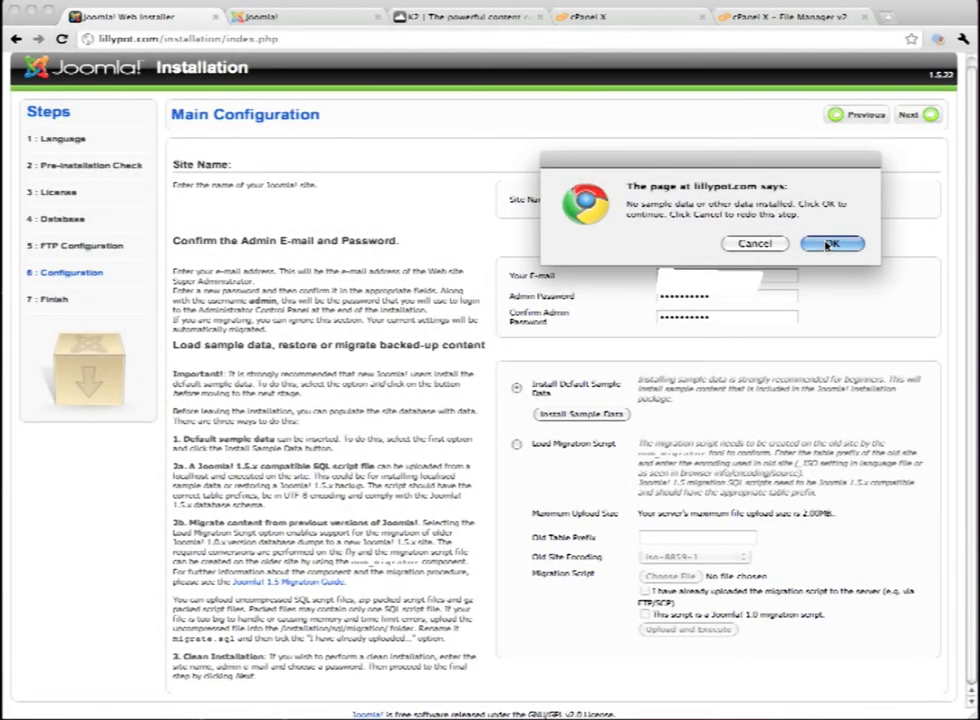
left_click(829, 245)
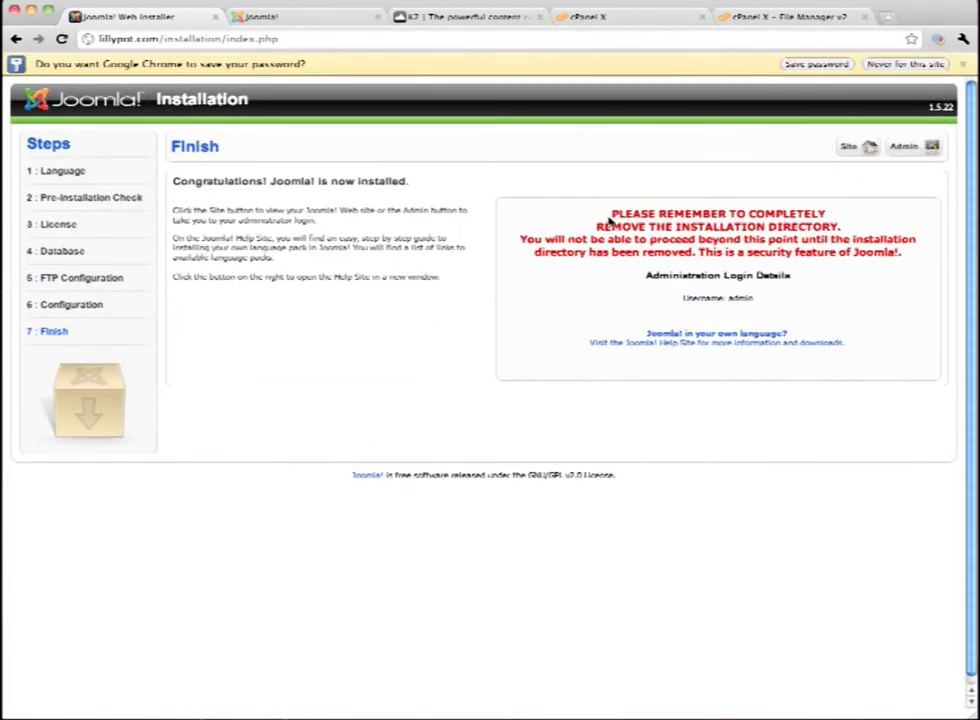
left_click_drag(607, 215, 850, 226)
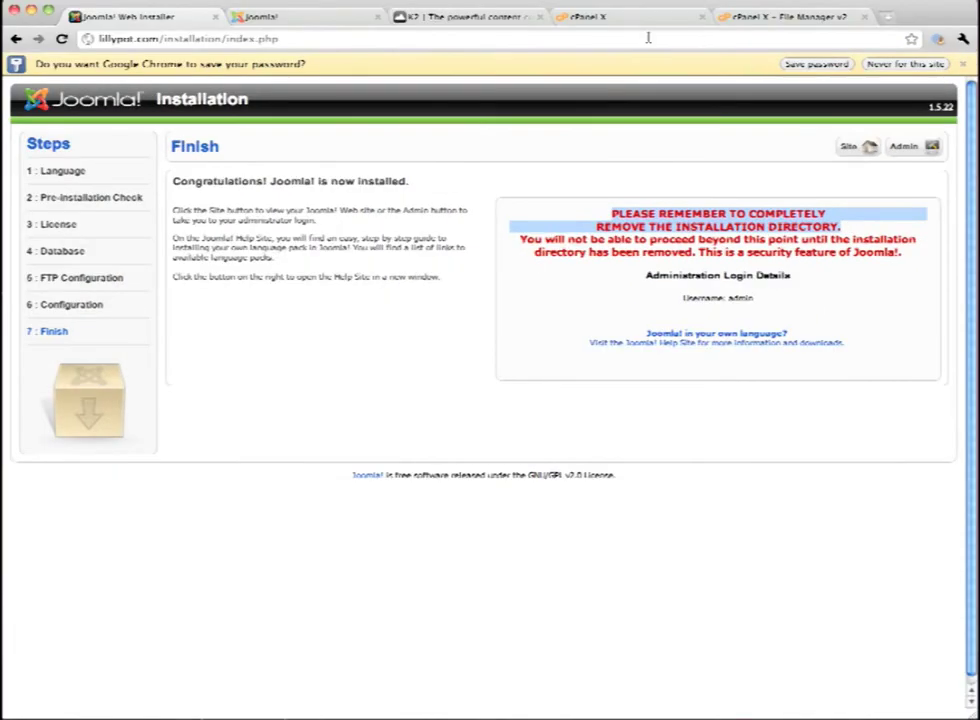
Delete the installation folder from public_html in cPanel's File Manager, then return to the Joomla Finish page
left_click(639, 17)
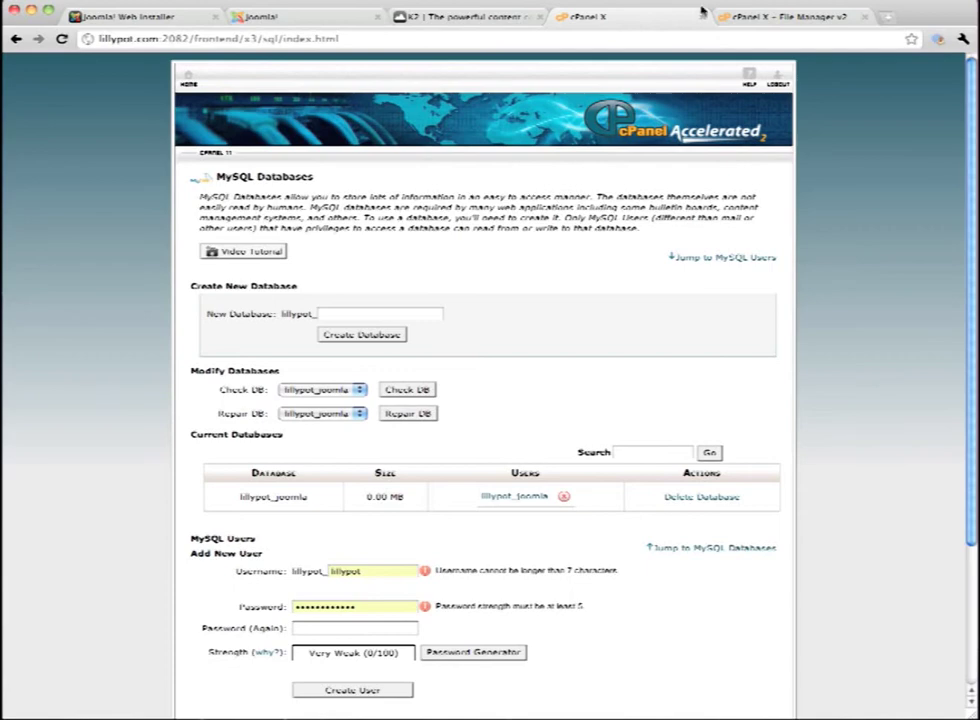
left_click(745, 16)
scroll(217, 225, "down", 3)
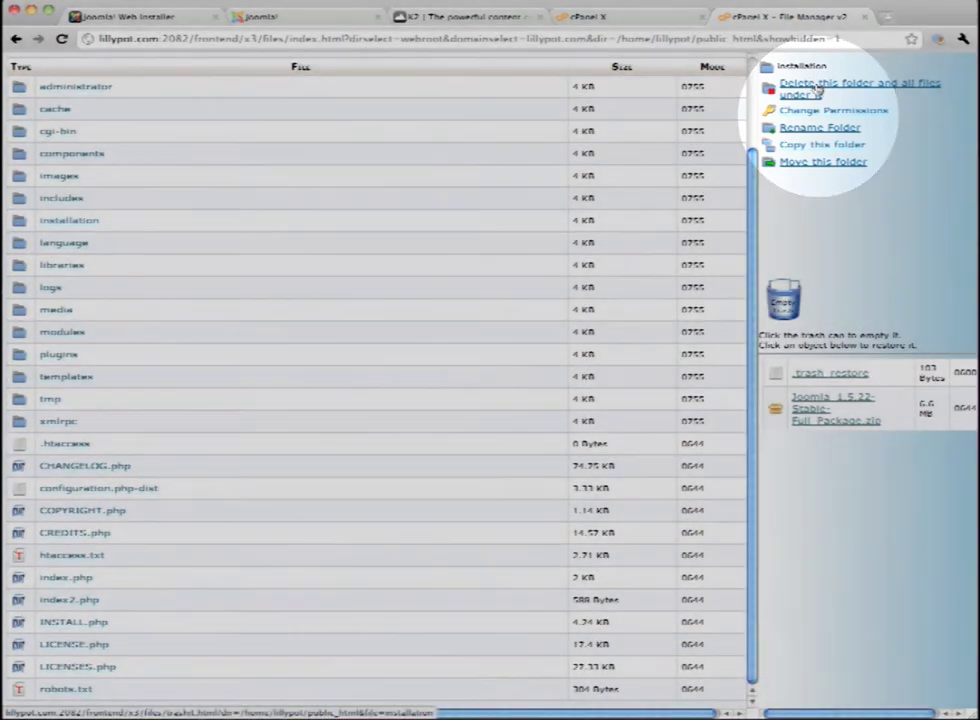
left_click(816, 87)
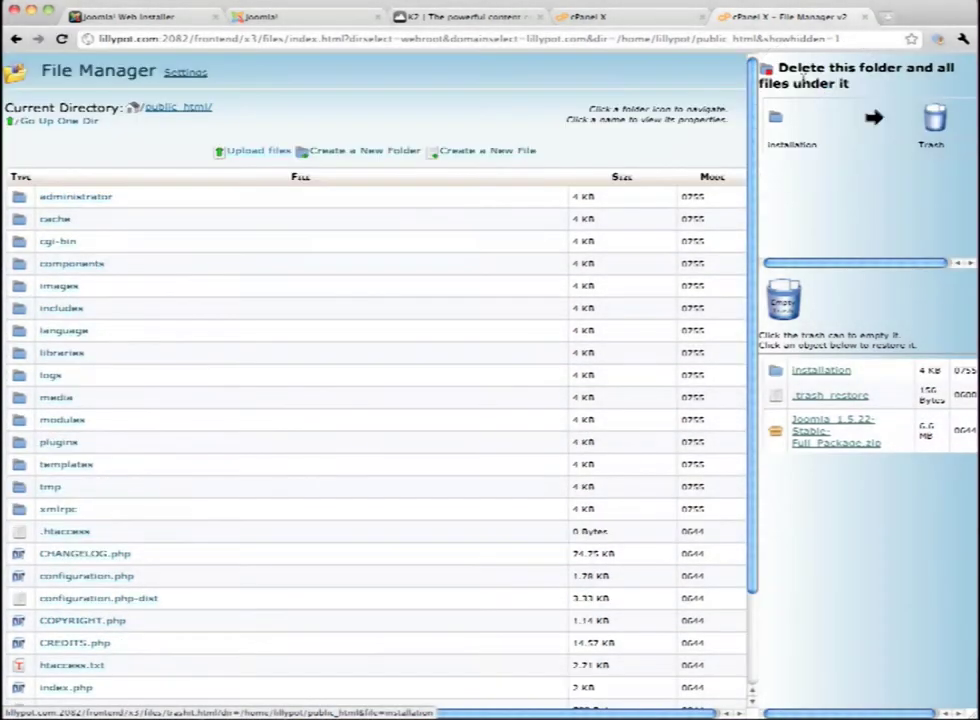
left_click(125, 17)
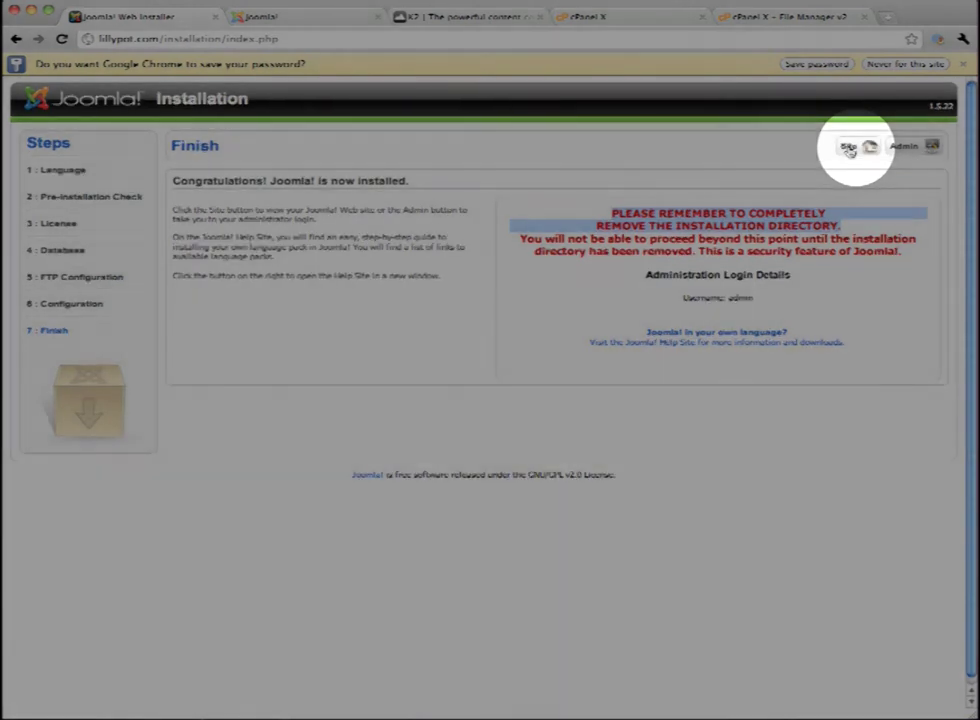
View the new Lilly Pot site and load its /administrator login page
left_click(849, 149)
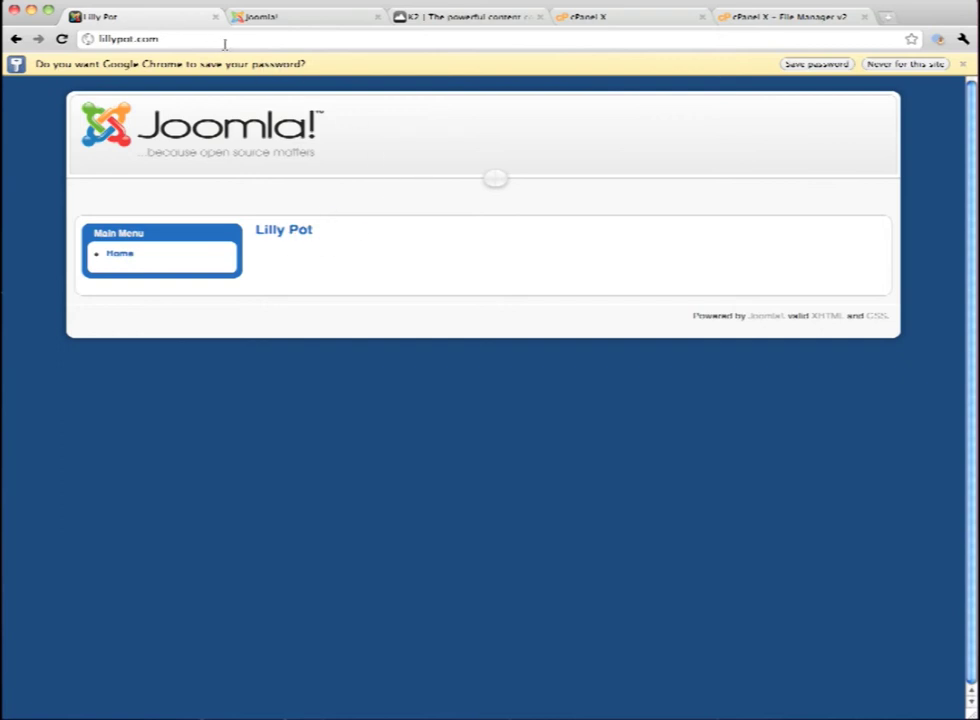
left_click(224, 43)
left_click(228, 43)
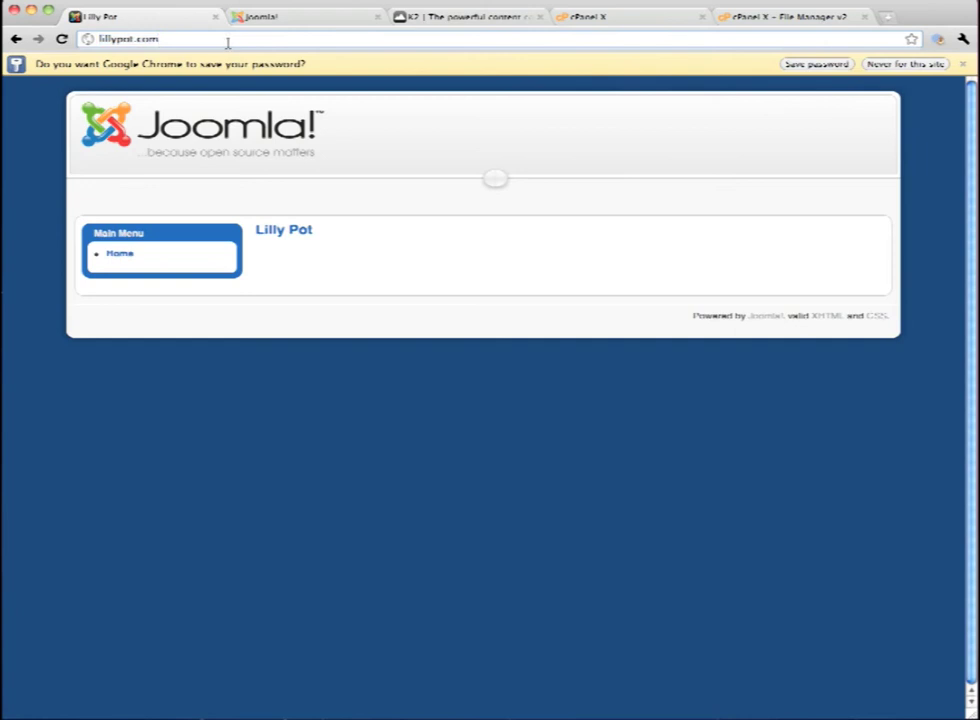
type("/admin")
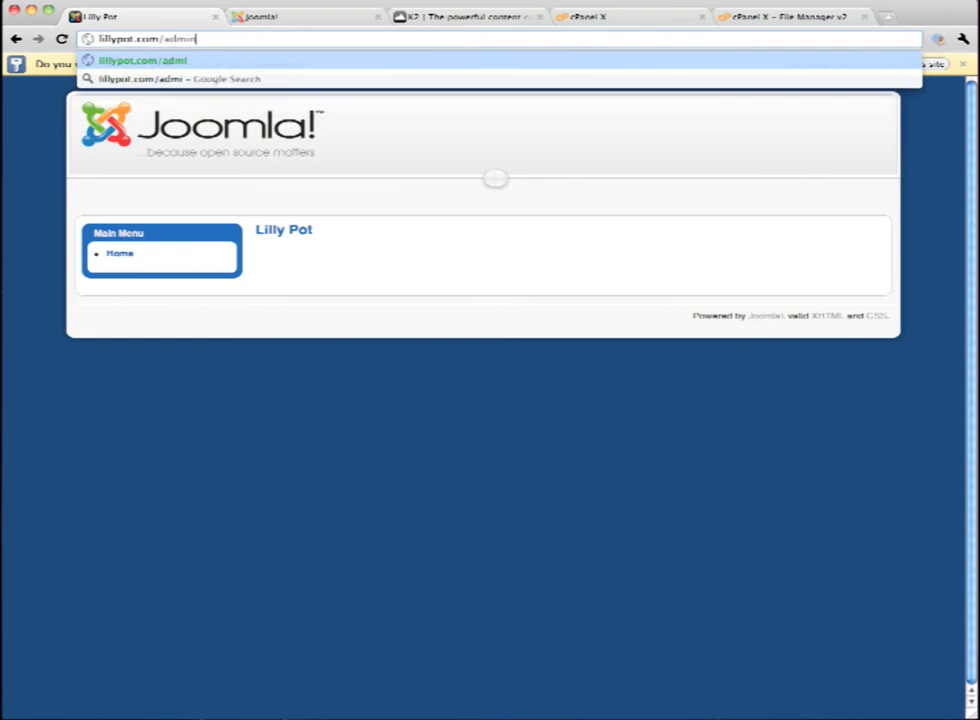
type("istrator")
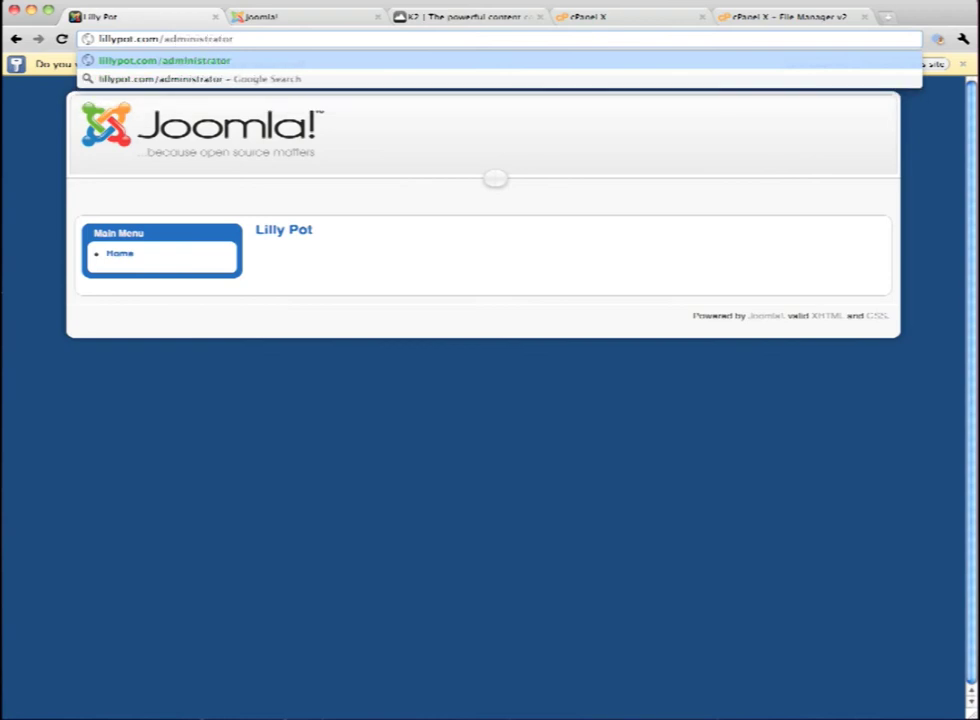
key("Return")
Log in to the Joomla back-end with the saved administrator credentials
left_click(565, 192)
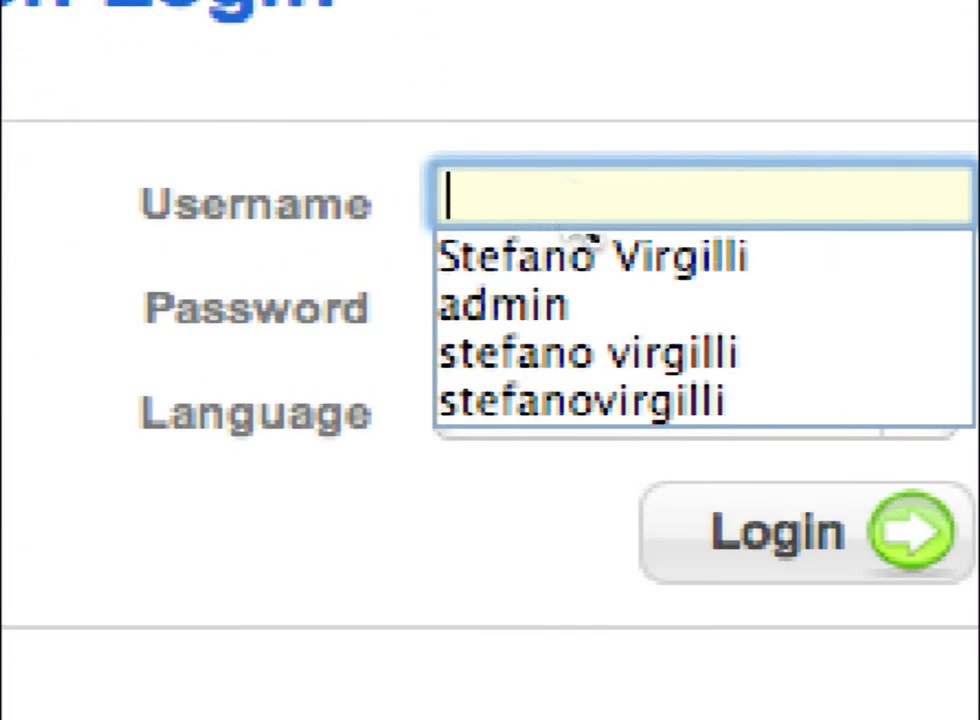
type("in")
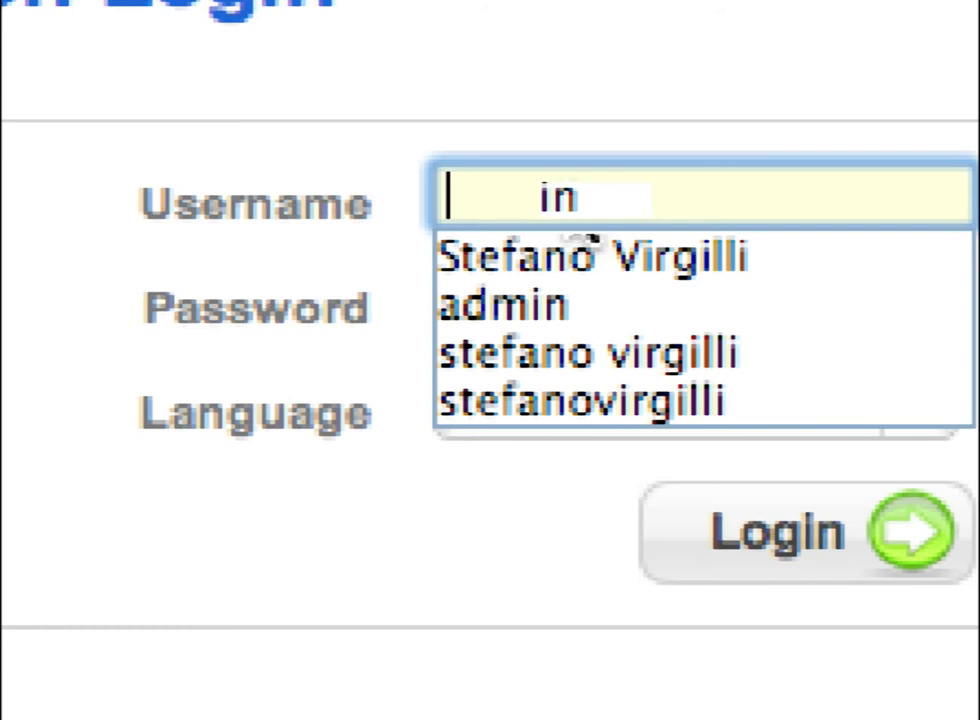
left_click(503, 305)
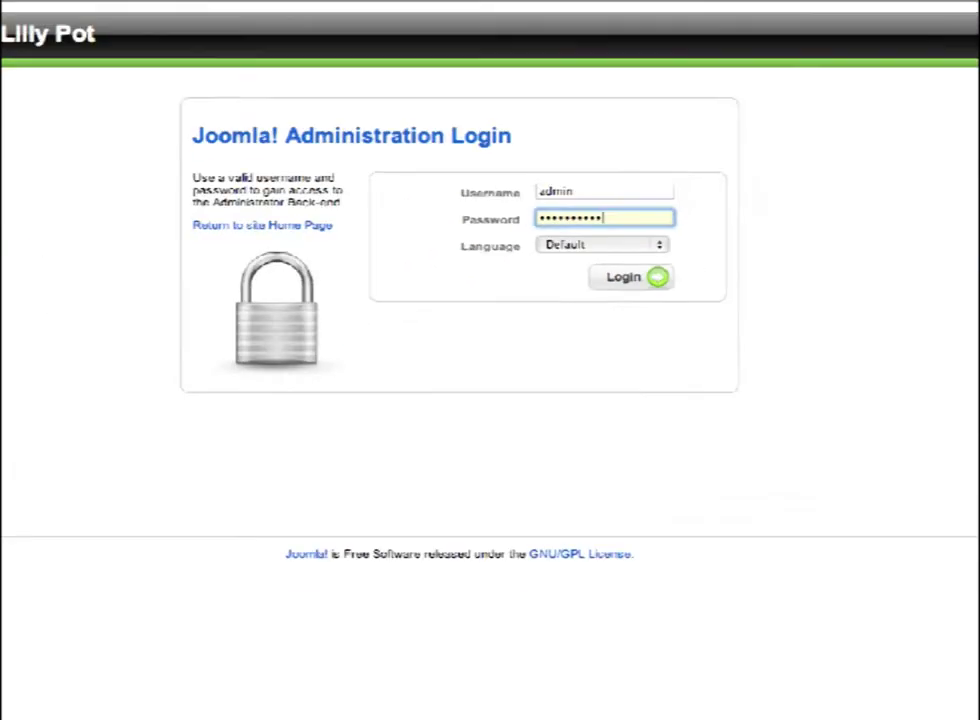
key("Return")
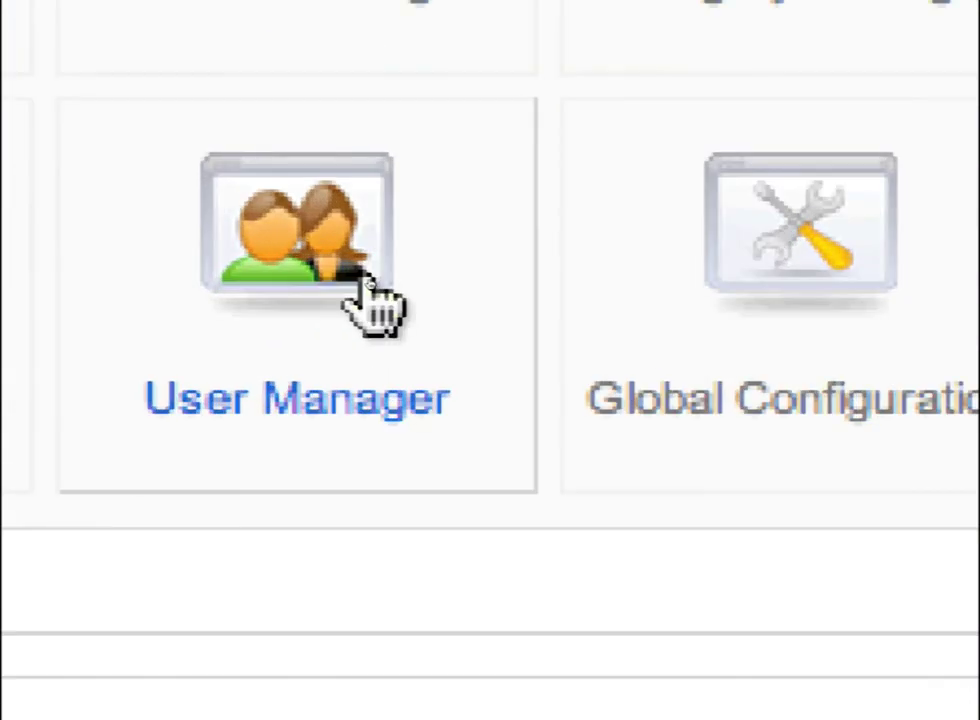
In User Manager, set the Administrator's Name and Username to the owner's full name and save
left_click(365, 285)
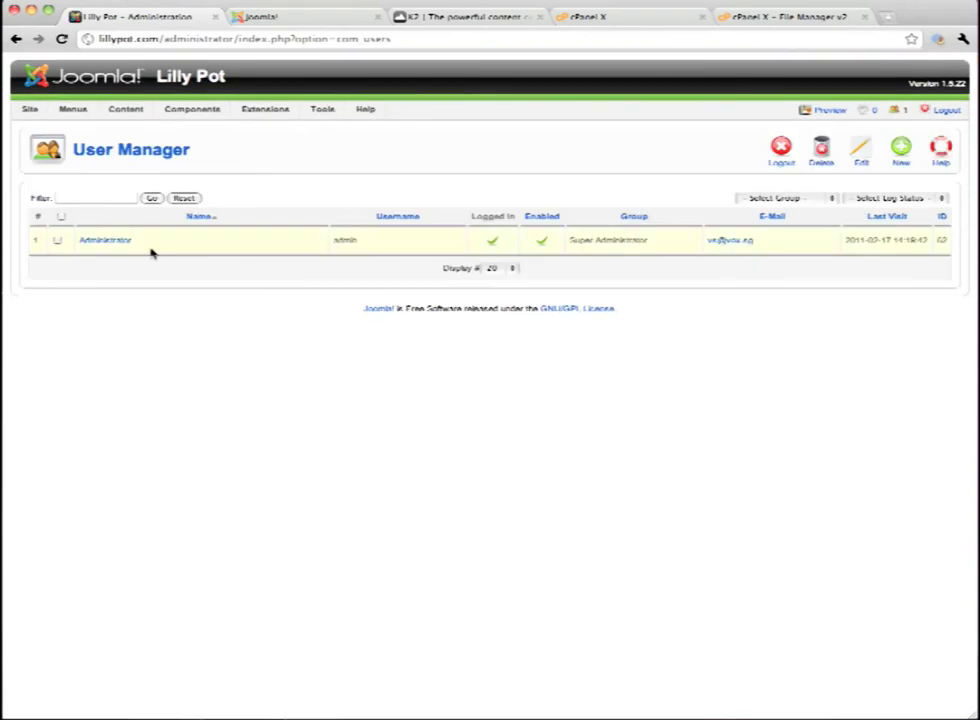
left_click(116, 244)
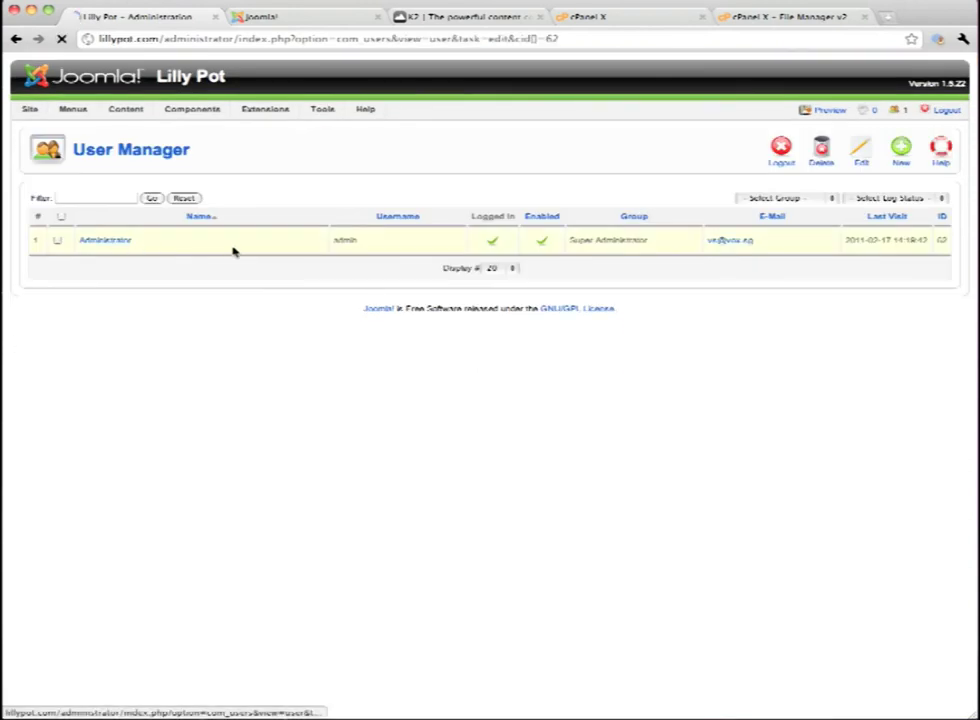
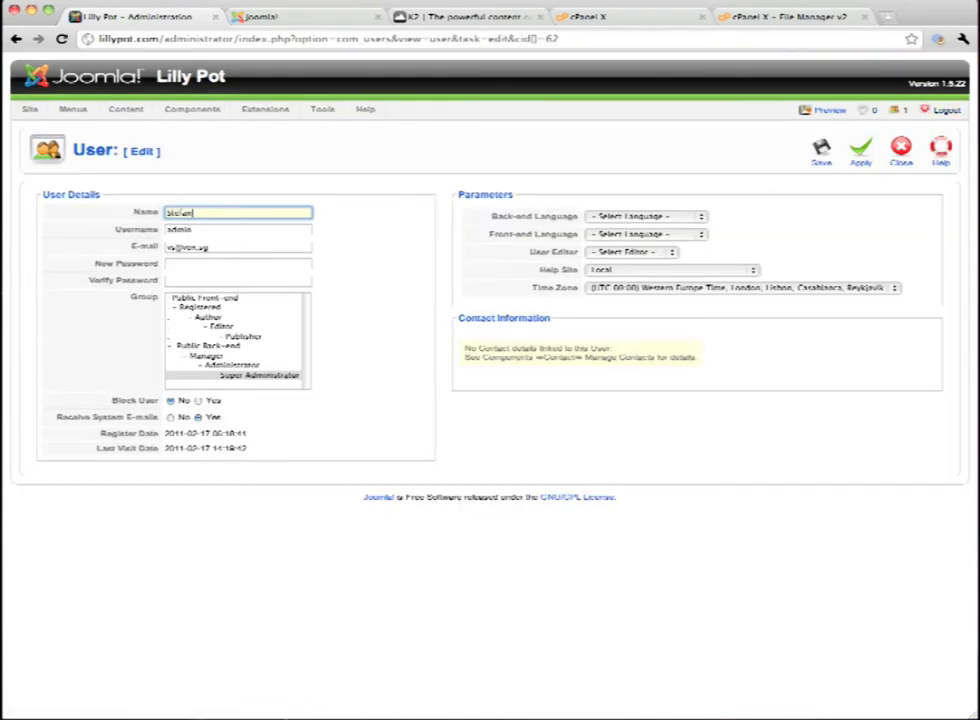
key("Tab")
key("shift+Tab")
key("ctrl+c")
key("Tab")
key("ctrl+v")
key("Tab")
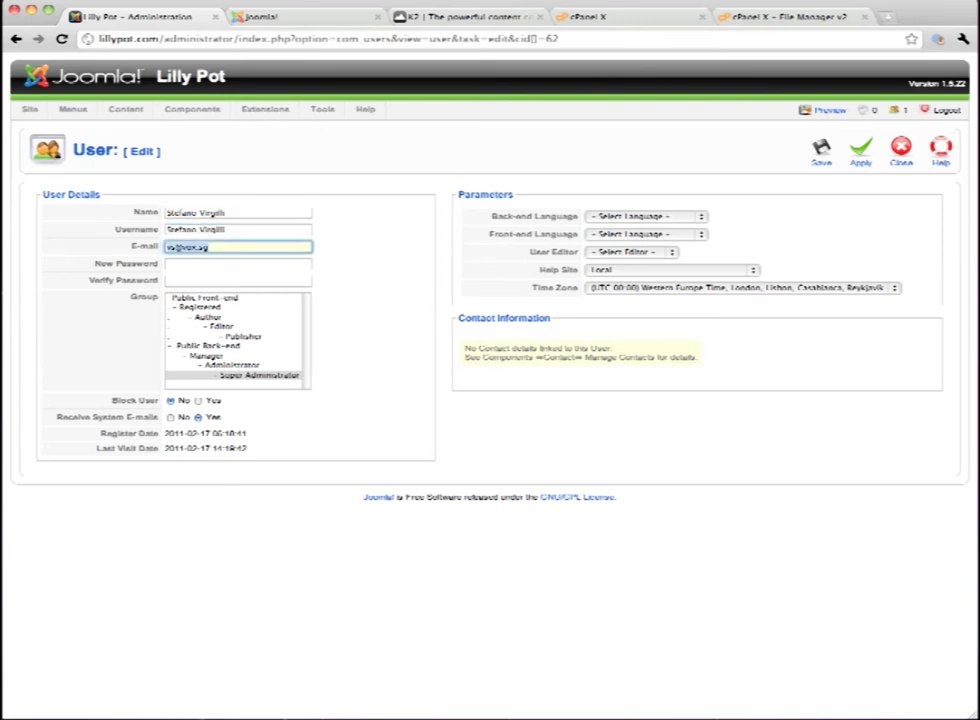
key("Tab")
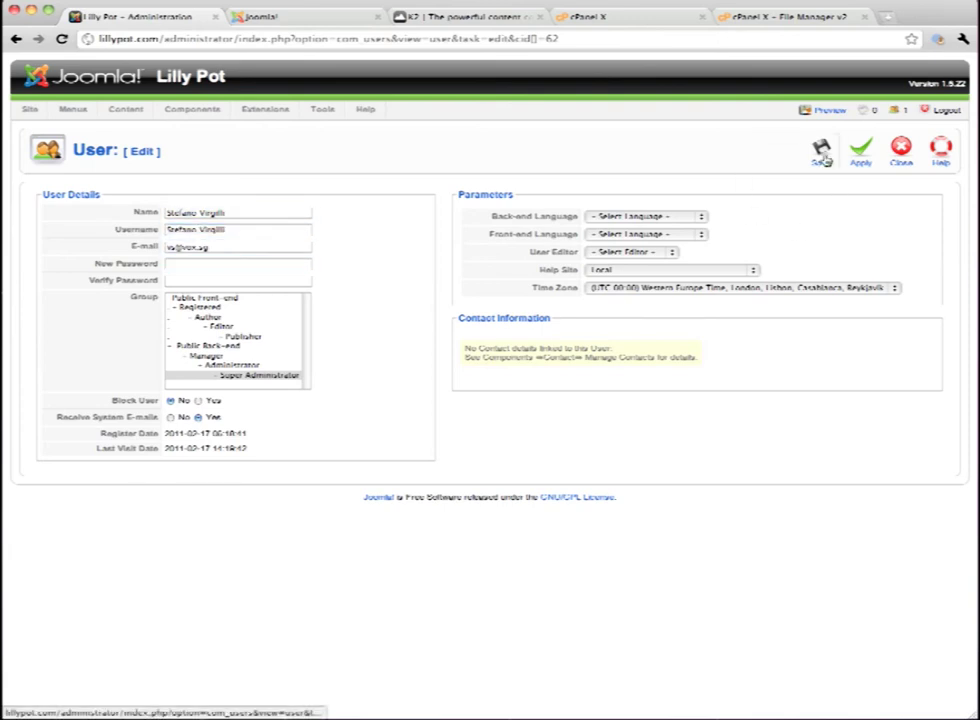
left_click(821, 150)
mouse_move(322, 109)
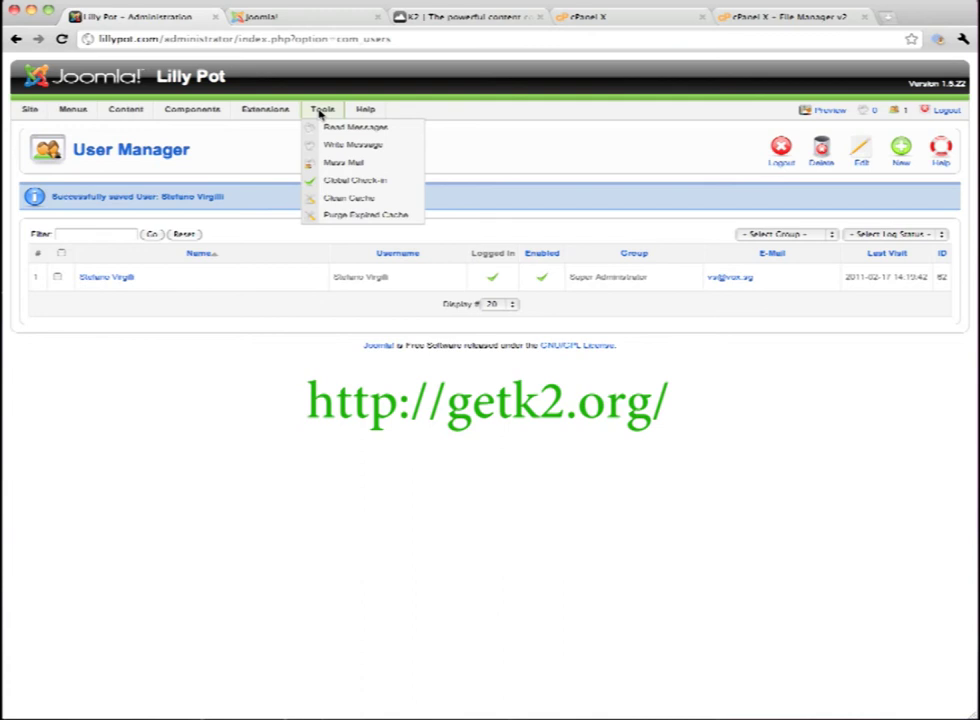
Upload and install K2_v2.4.1.zip via Extensions > Install/Uninstall, then switch to another browser tab
mouse_move(265, 110)
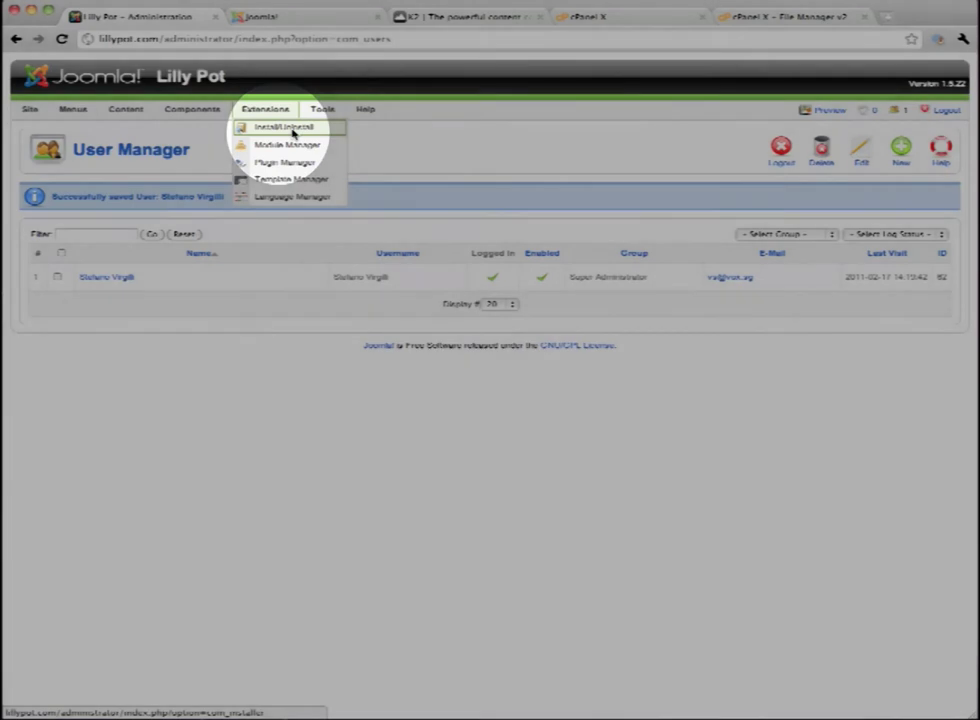
left_click(293, 130)
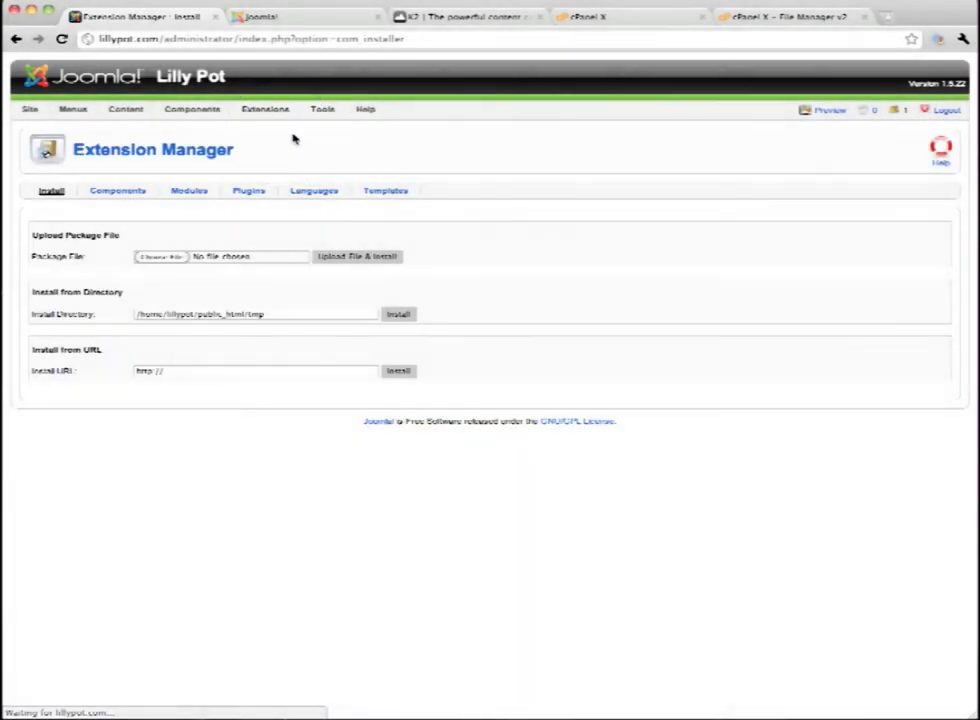
left_click(159, 258)
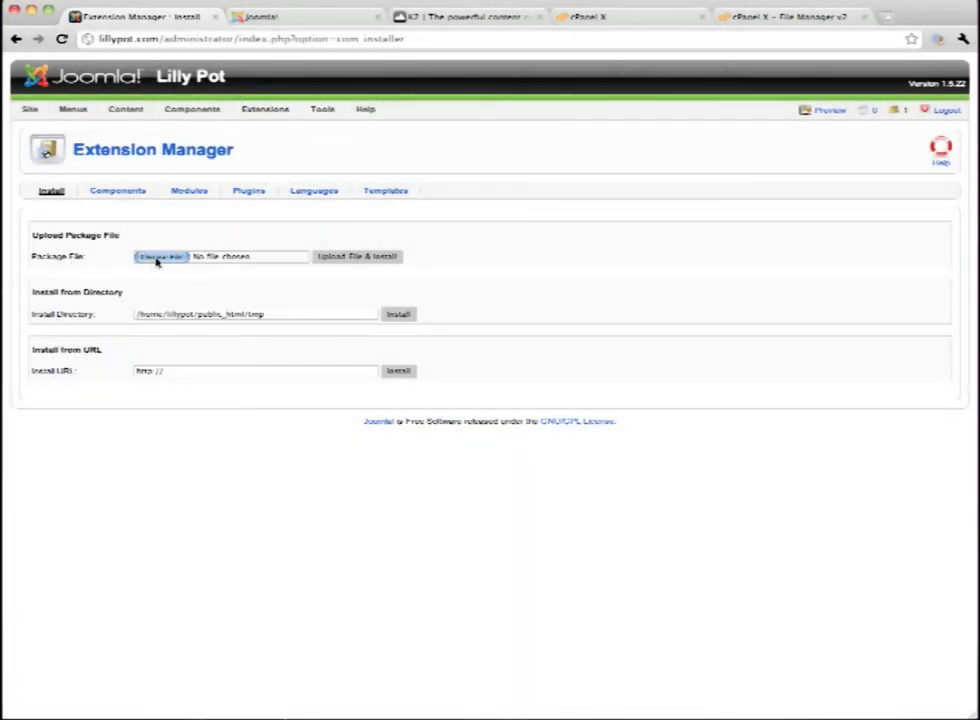
left_click(160, 104)
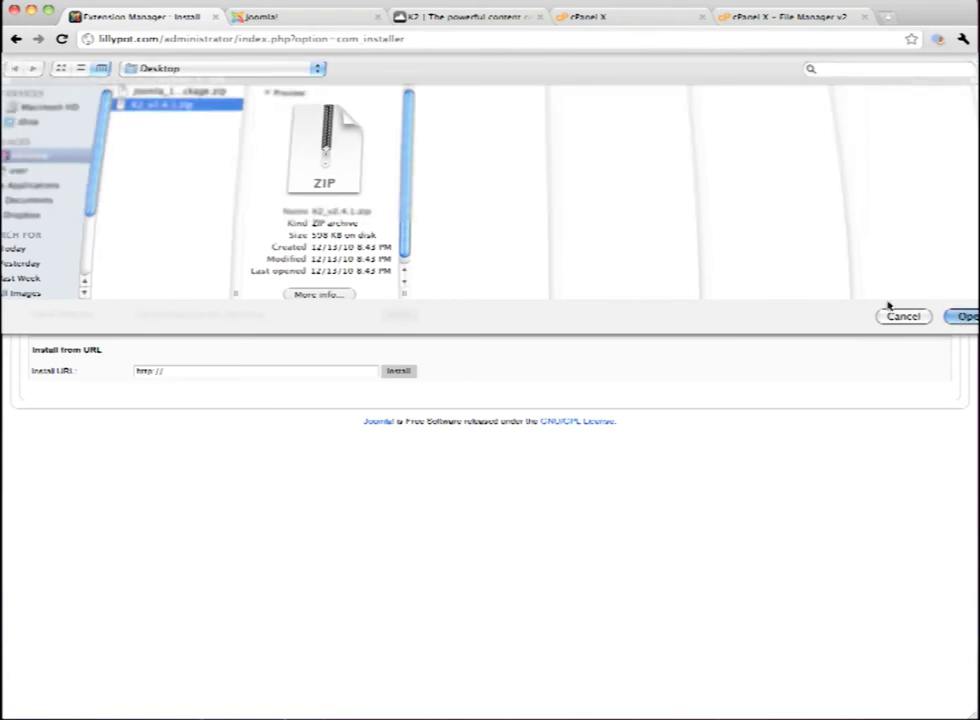
left_click(963, 316)
left_click(336, 258)
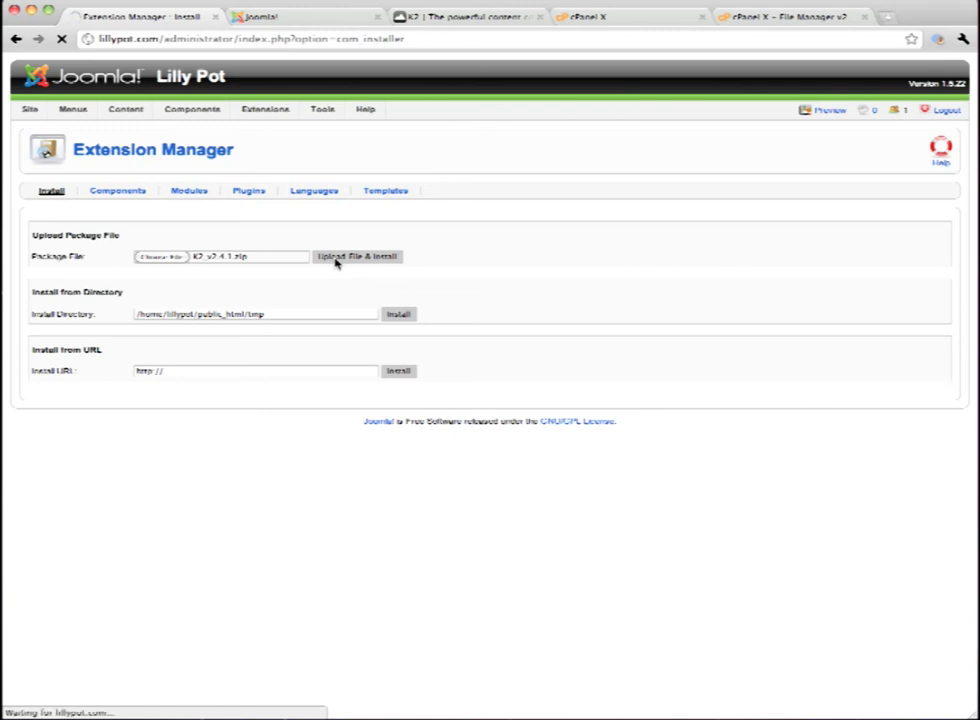
key("super+3")
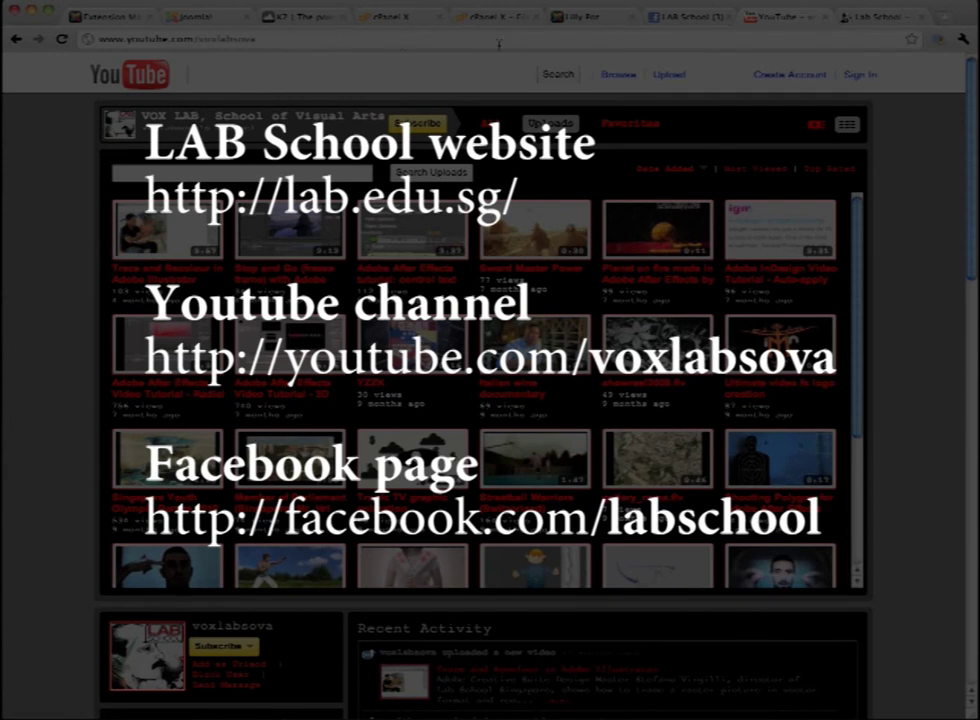
Switch to the LAB School Facebook page tab
left_click(684, 24)
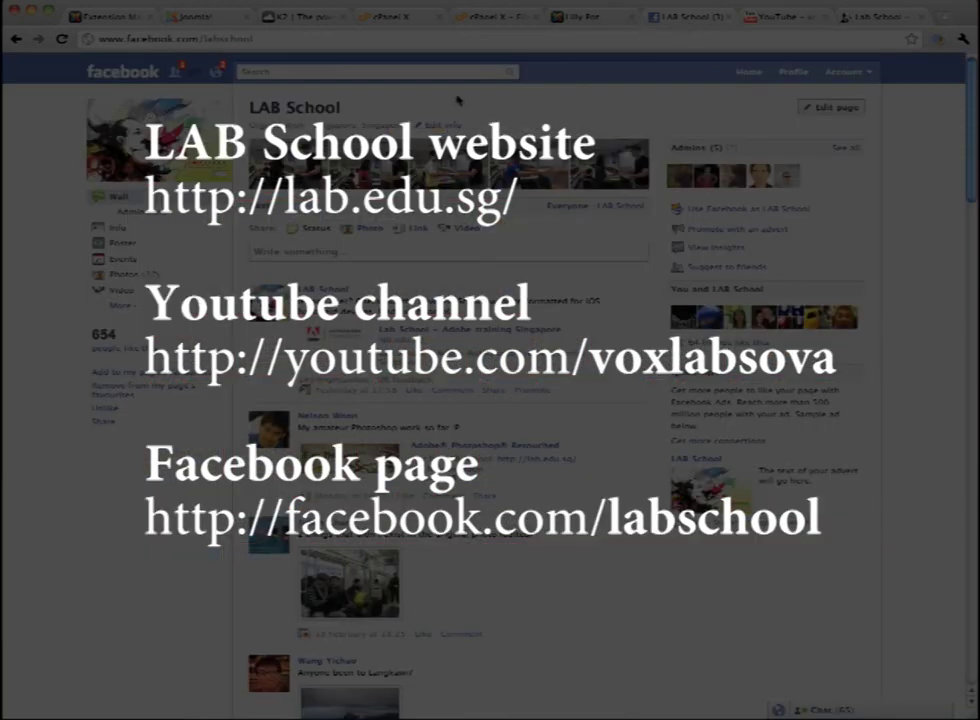